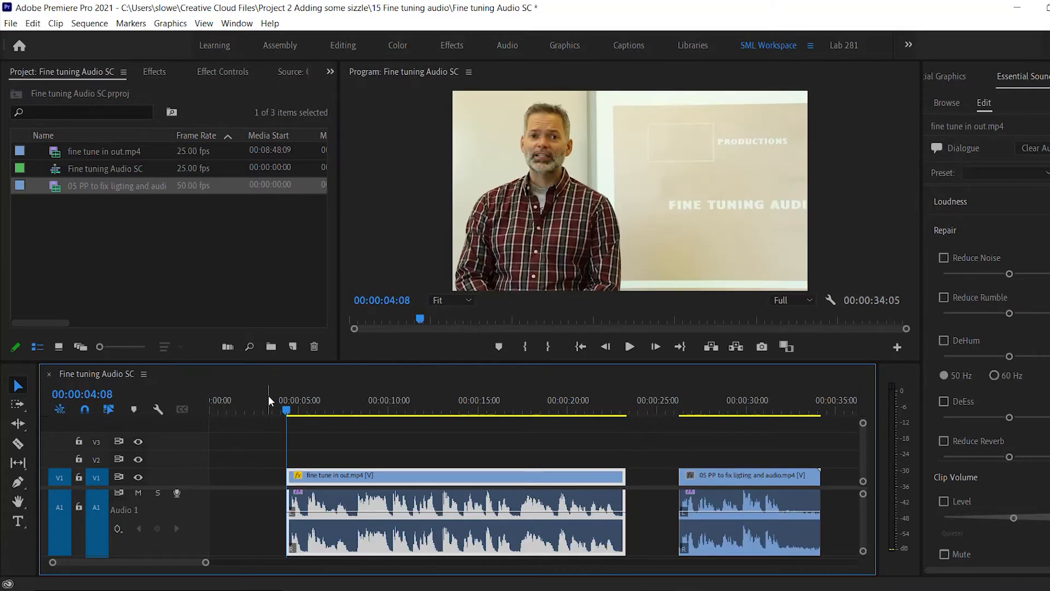
Jump to the start of the second clip in the timeline and return to the start of the first clip.
{"action": "key", "text": "Down"}
{"action": "key", "text": "Down"}
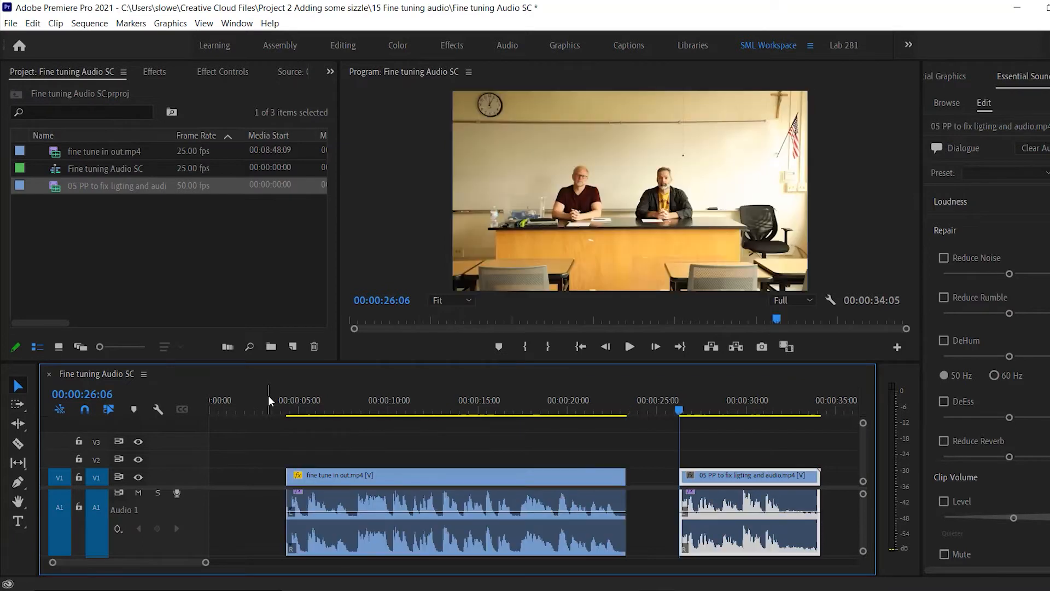
{"action": "key", "text": "Up"}
{"action": "key", "text": "Up"}
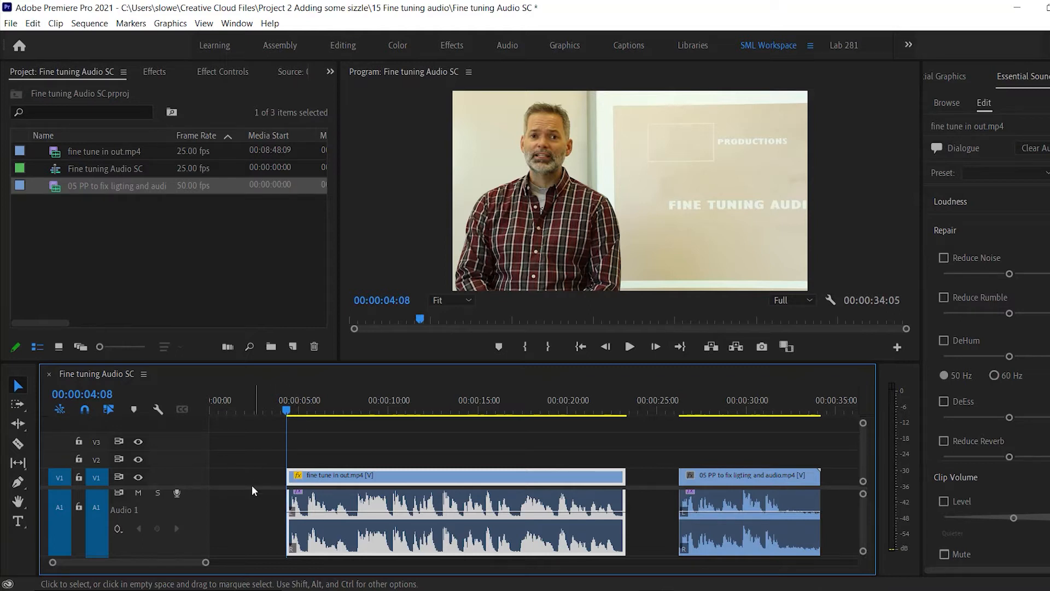
Adjust the height of audio track A1 and the divider above it so the waveforms and volume line are large enough to edit.
{"action": "left_click_drag", "start_coordinate": [192, 546], "coordinate": [192, 507]}
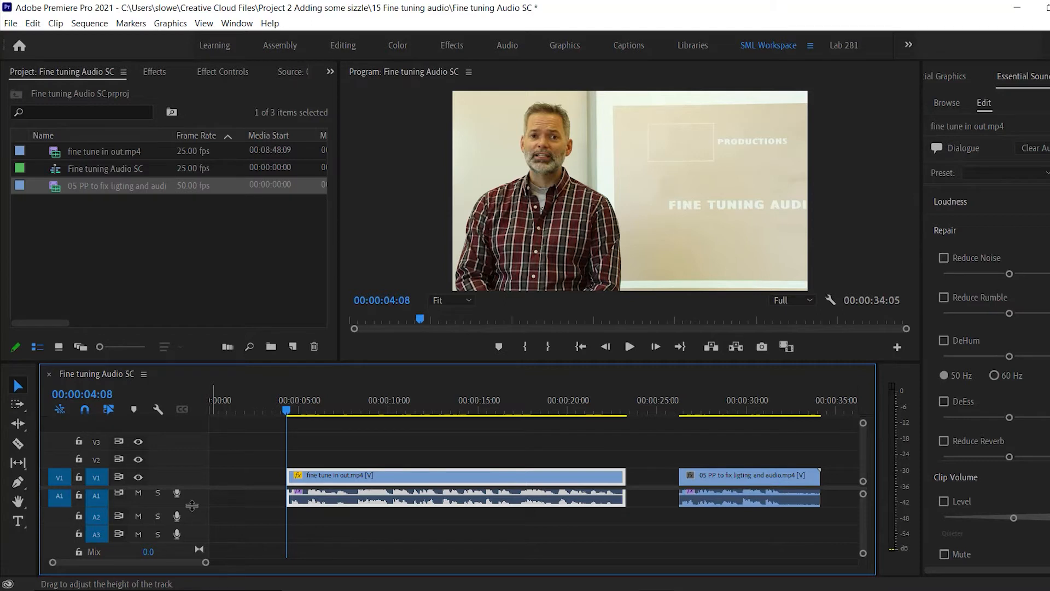
{"action": "left_click_drag", "start_coordinate": [191, 506], "coordinate": [192, 541]}
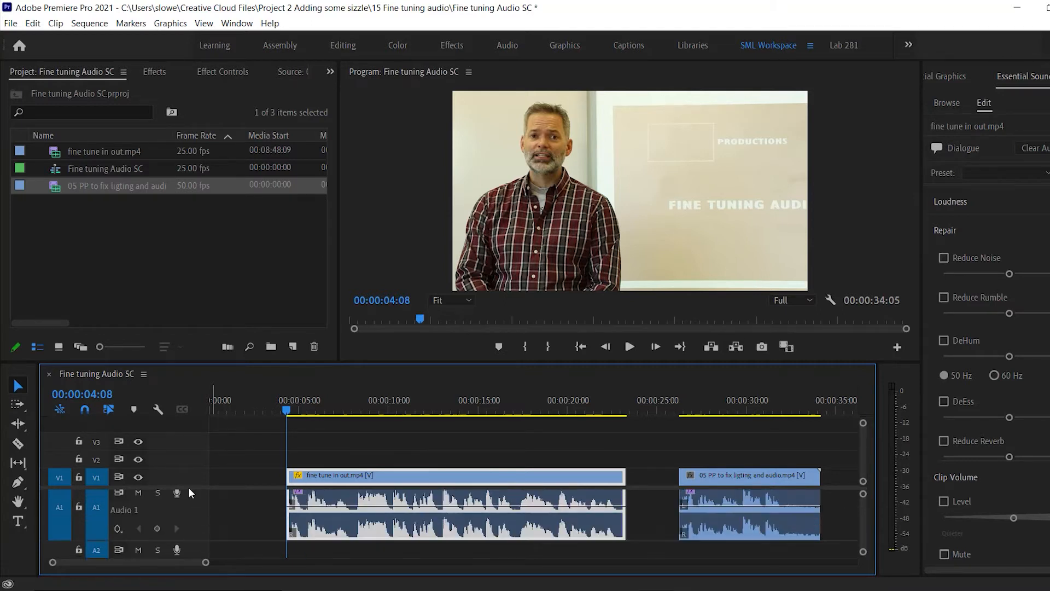
{"action": "scroll", "coordinate": [188, 486], "scroll_direction": "down", "scroll_amount": 1}
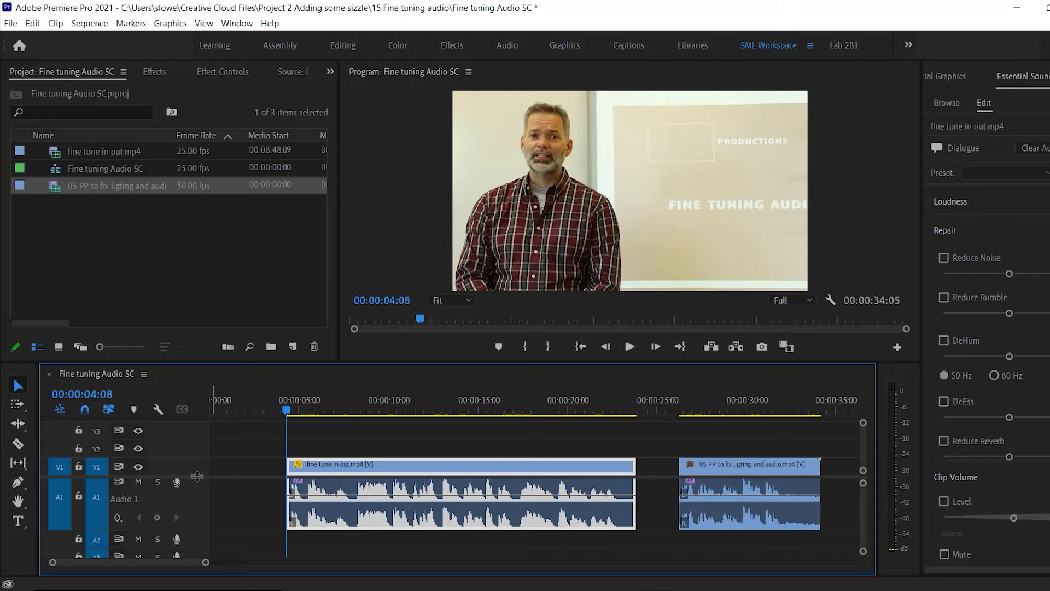
{"action": "left_click_drag", "start_coordinate": [196, 476], "coordinate": [194, 439]}
{"action": "left_click_drag", "start_coordinate": [198, 493], "coordinate": [199, 512]}
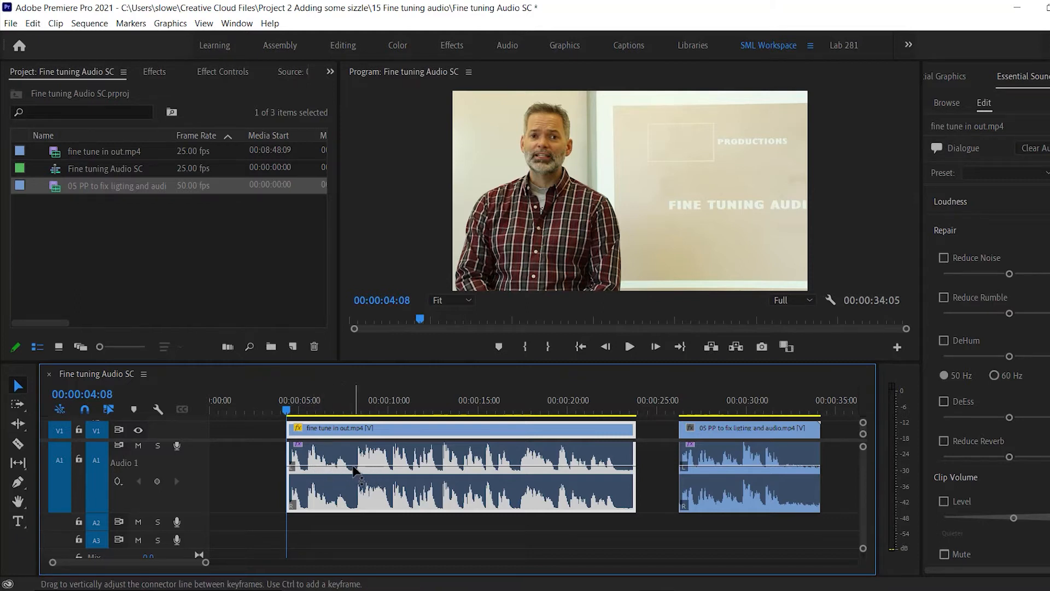
Play the opening of the first clip and park the playhead on the audio dip at 00:00:06:15.
{"action": "mouse_move", "coordinate": [347, 471]}
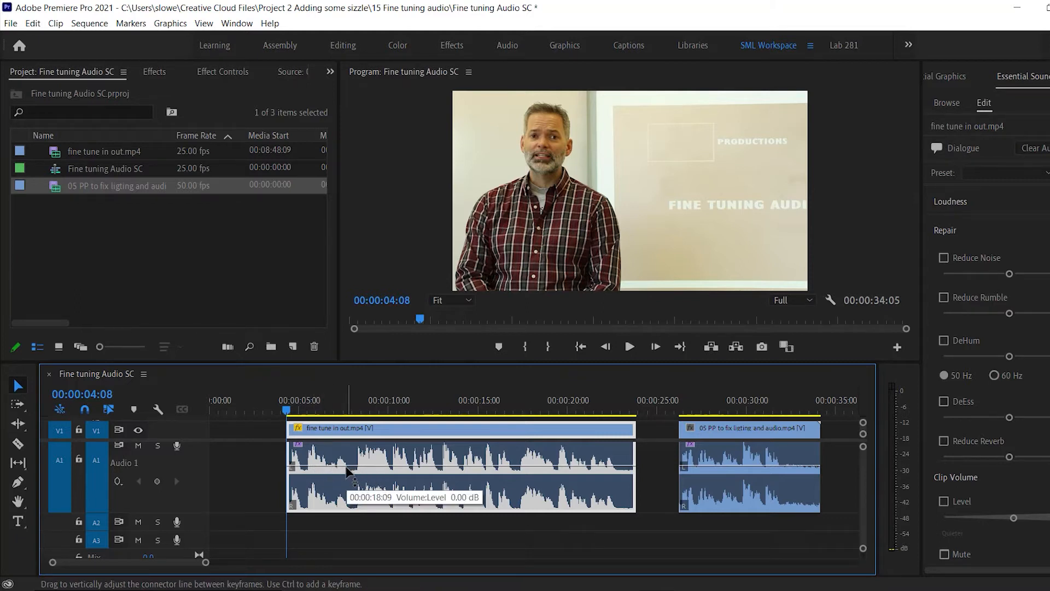
{"action": "key", "text": "space"}
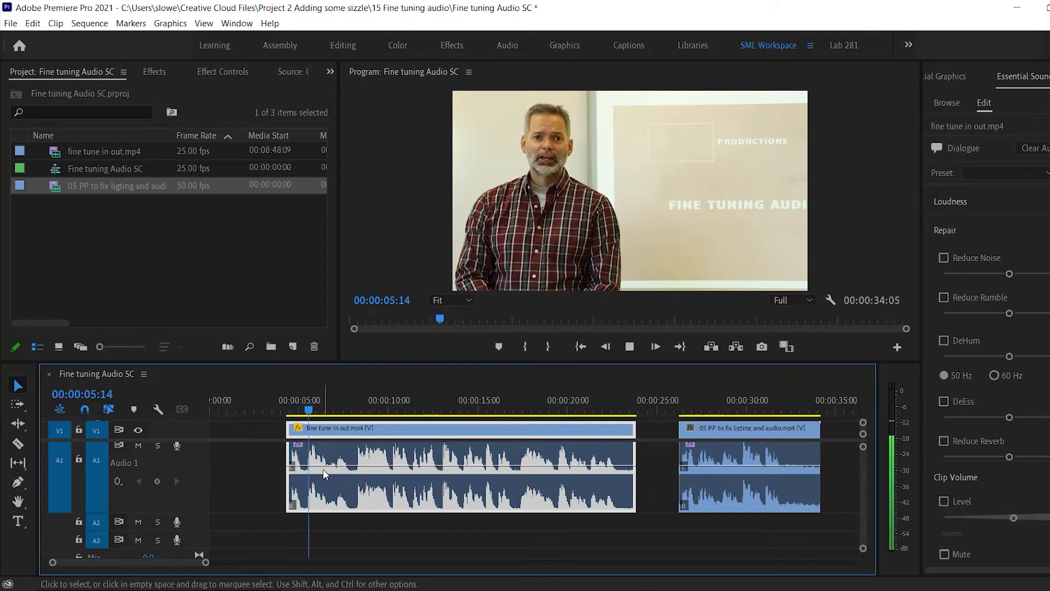
{"action": "key", "text": "space"}
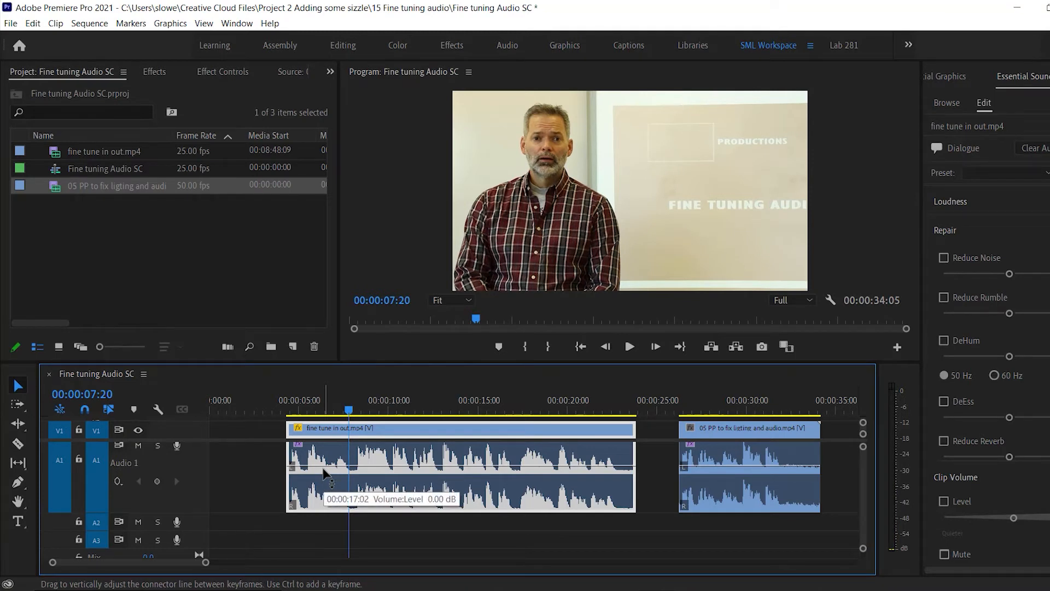
{"action": "scroll", "coordinate": [323, 472], "scroll_direction": "up", "scroll_amount": 8}
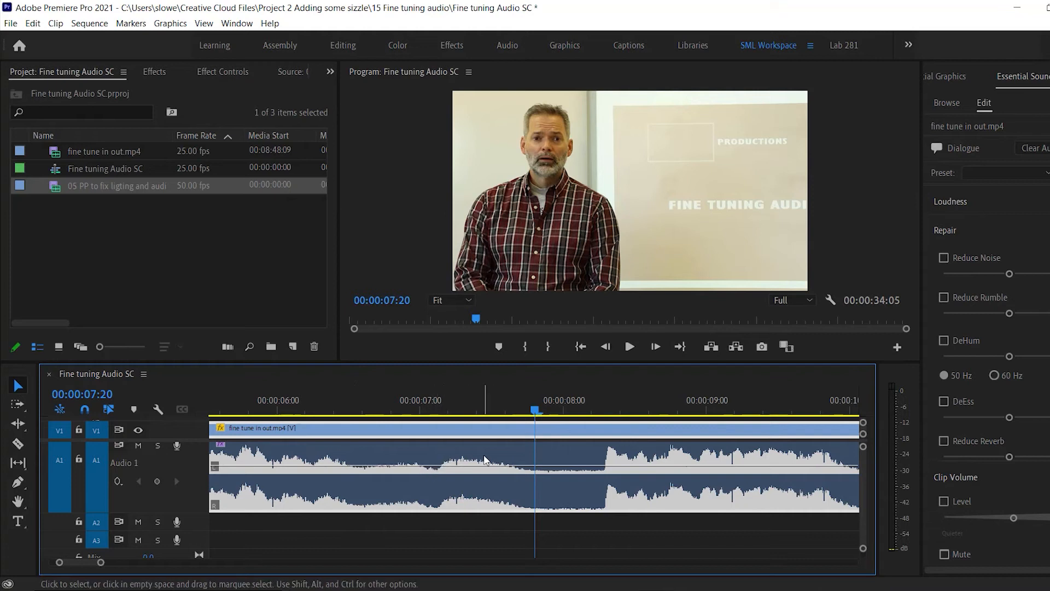
{"action": "left_click", "coordinate": [342, 401]}
{"action": "key", "text": "space"}
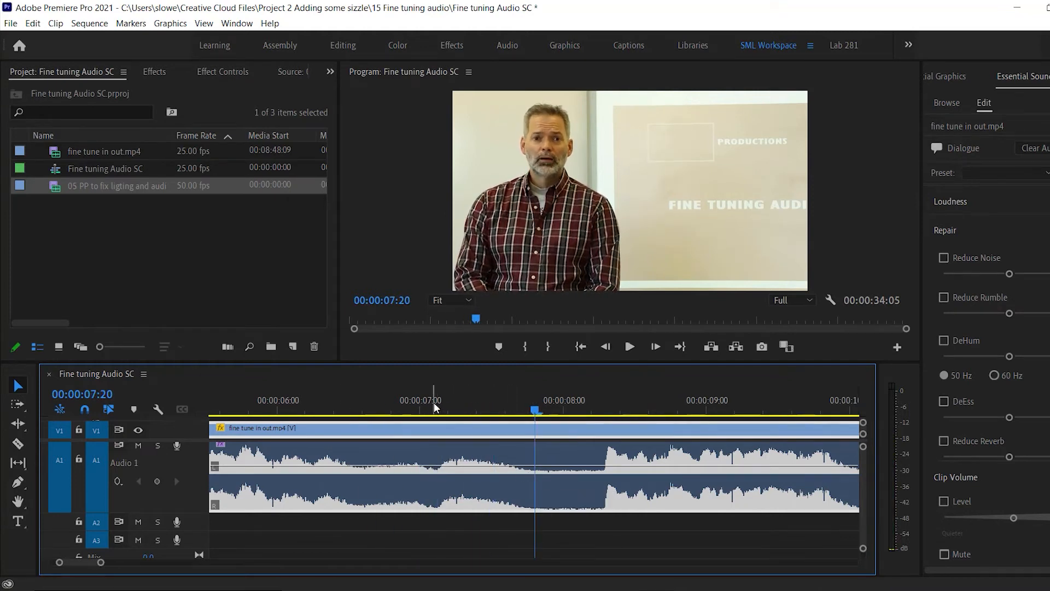
{"action": "left_click", "coordinate": [360, 409]}
{"action": "left_click", "coordinate": [364, 409]}
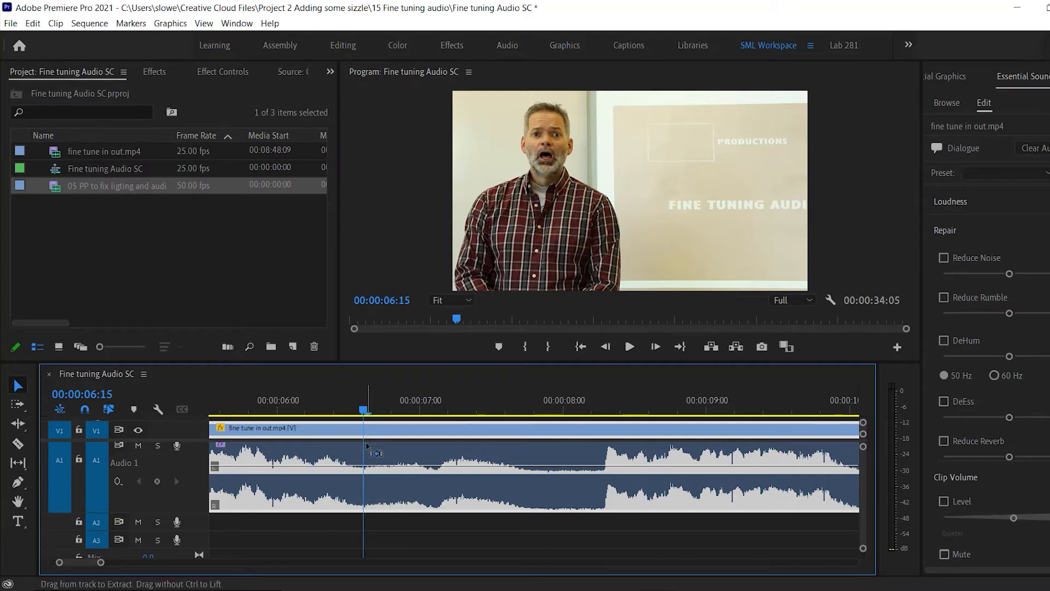
Add four volume keyframes between about 00:00:06:15 and 00:00:07:22 and pull the level between the inner pair down to silence.
{"action": "left_click", "coordinate": [365, 467], "text": "ctrl"}
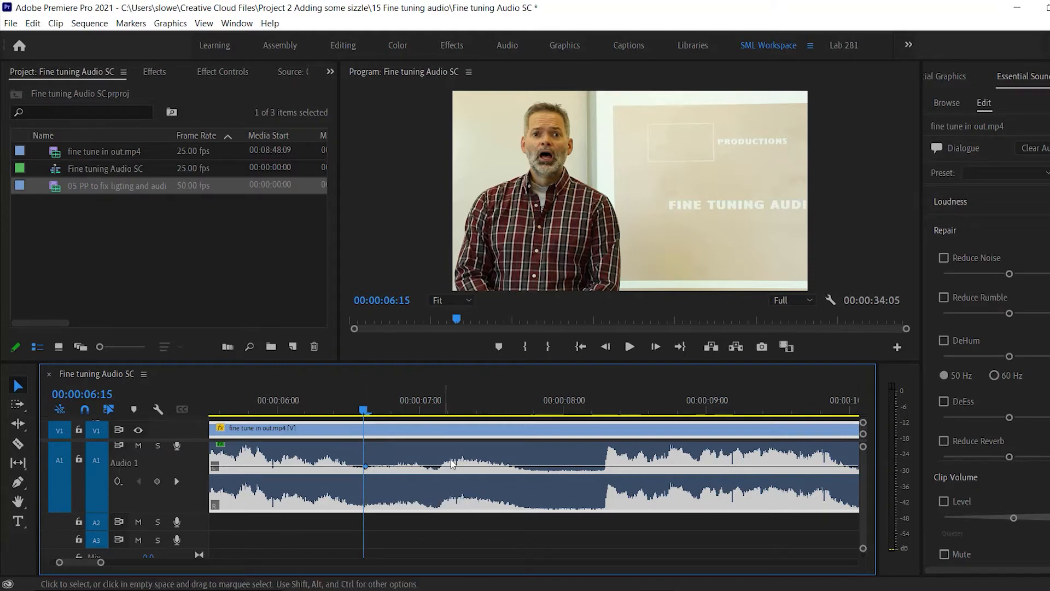
{"action": "left_click", "coordinate": [544, 468], "text": "ctrl"}
{"action": "left_click", "coordinate": [374, 466], "text": "ctrl"}
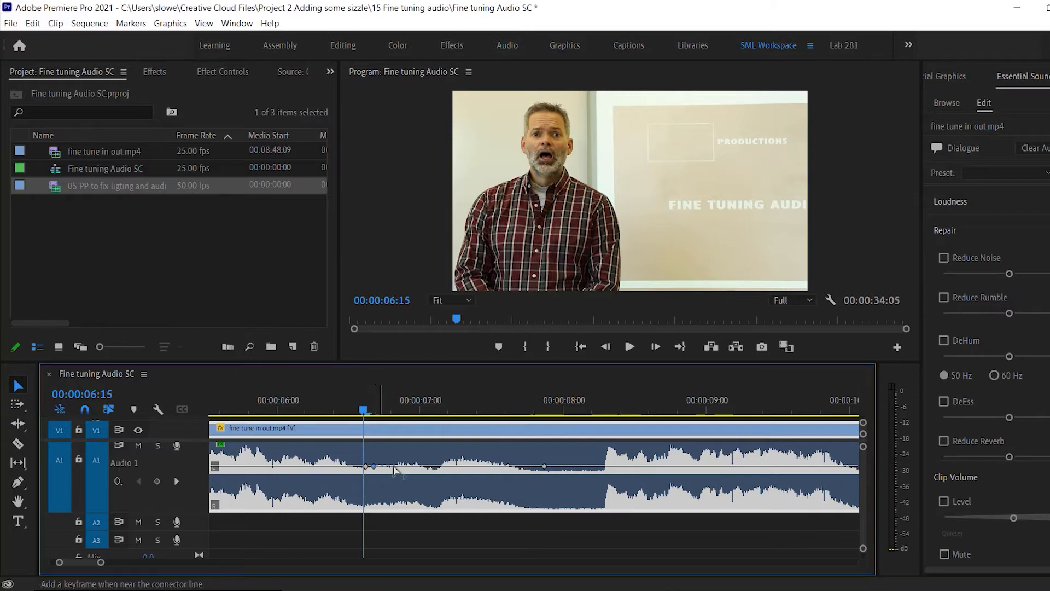
{"action": "left_click", "coordinate": [536, 466], "text": "ctrl"}
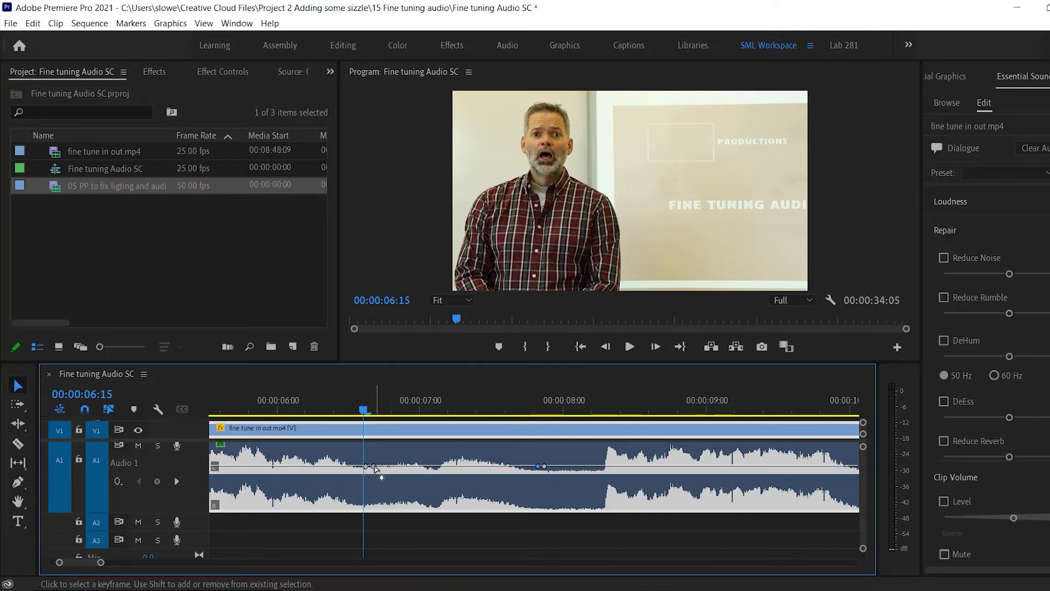
{"action": "left_click_drag", "start_coordinate": [412, 469], "coordinate": [414, 507]}
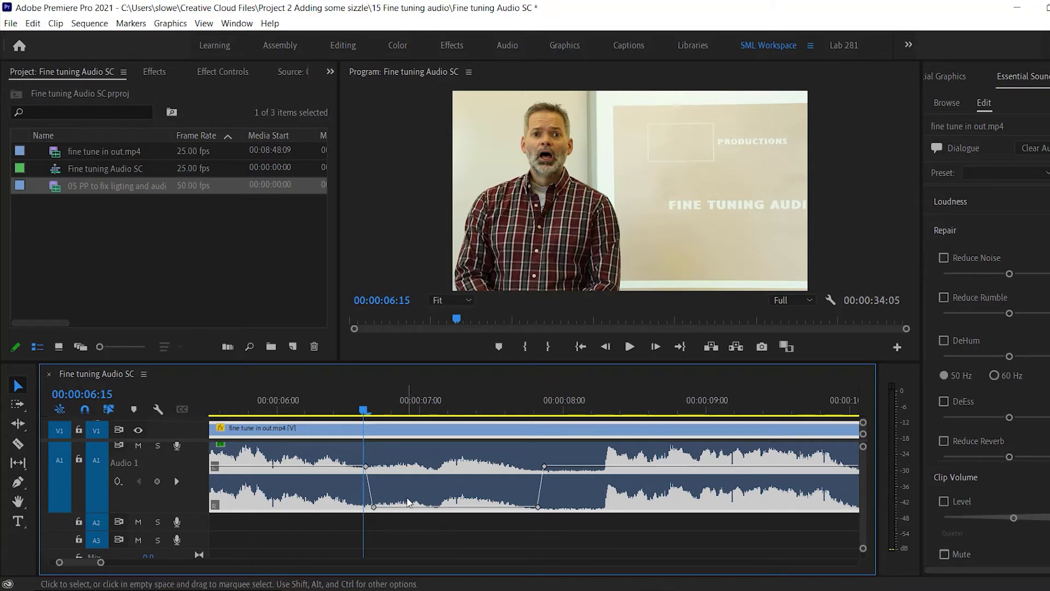
Play back the lowered section from 00:00:06:11 to check the audio dropout.
{"action": "left_click_drag", "start_coordinate": [360, 406], "coordinate": [340, 407]}
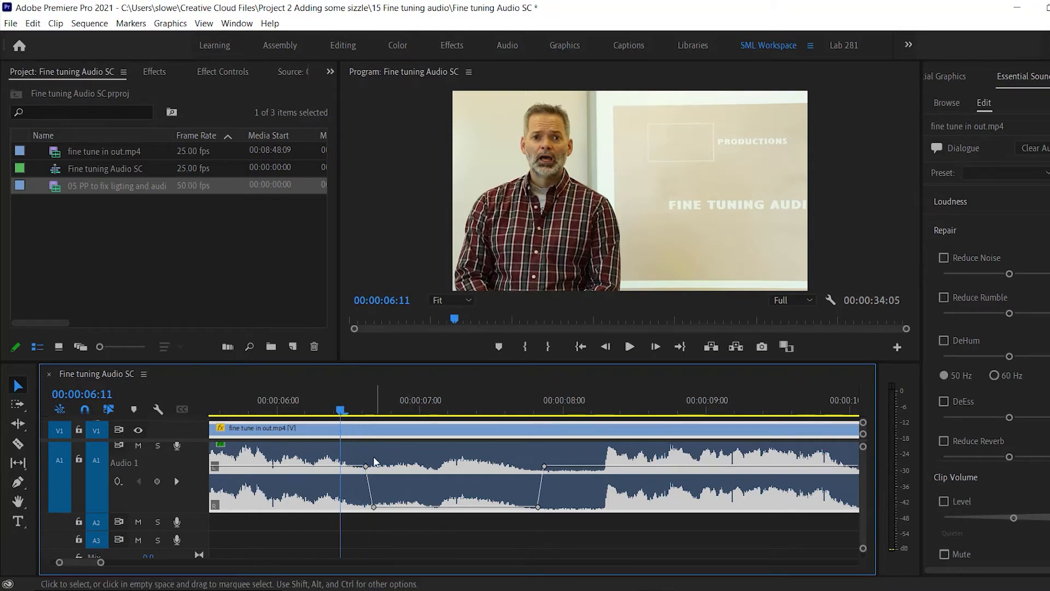
{"action": "key", "text": "space"}
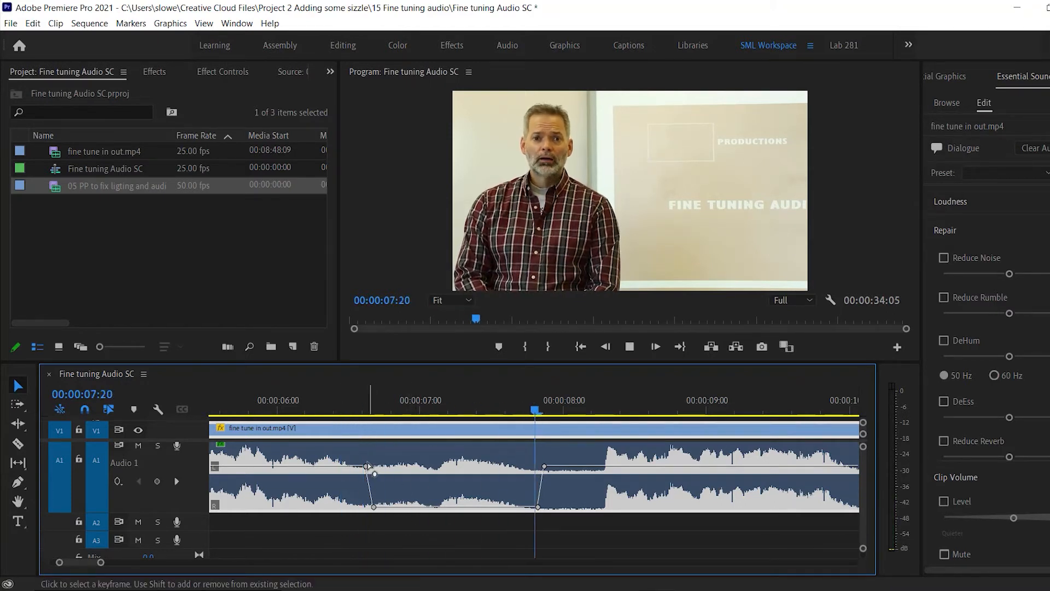
{"action": "key", "text": "space"}
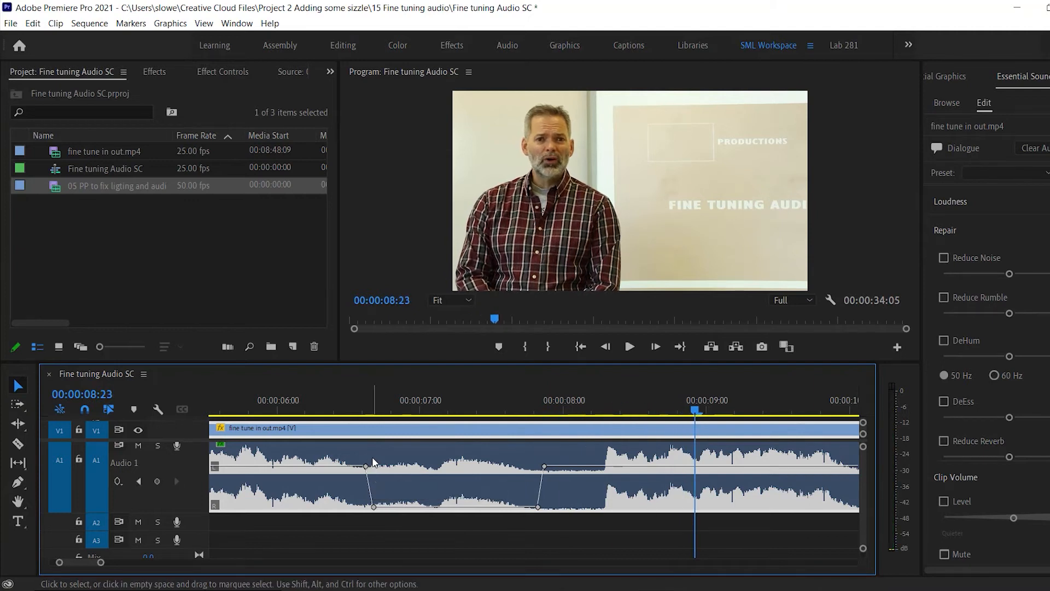
Undo the level drop and all four volume keyframes on the first clip's audio.
{"action": "key", "text": "ctrl+z"}
{"action": "key", "text": "ctrl+z"}
{"action": "key", "text": "ctrl+z"}
{"action": "key", "text": "ctrl+z"}
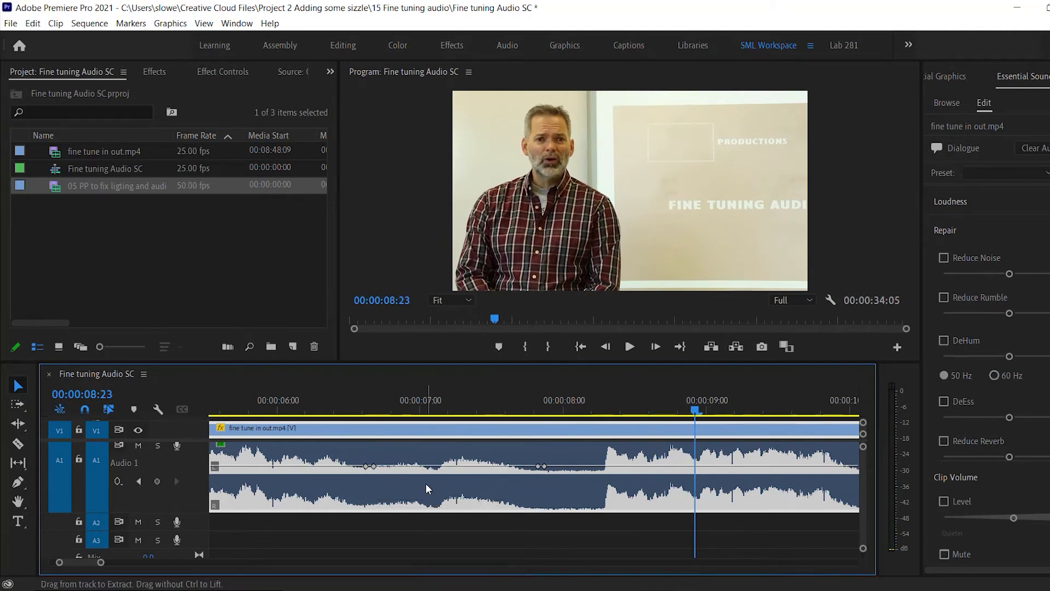
{"action": "key", "text": "ctrl+z"}
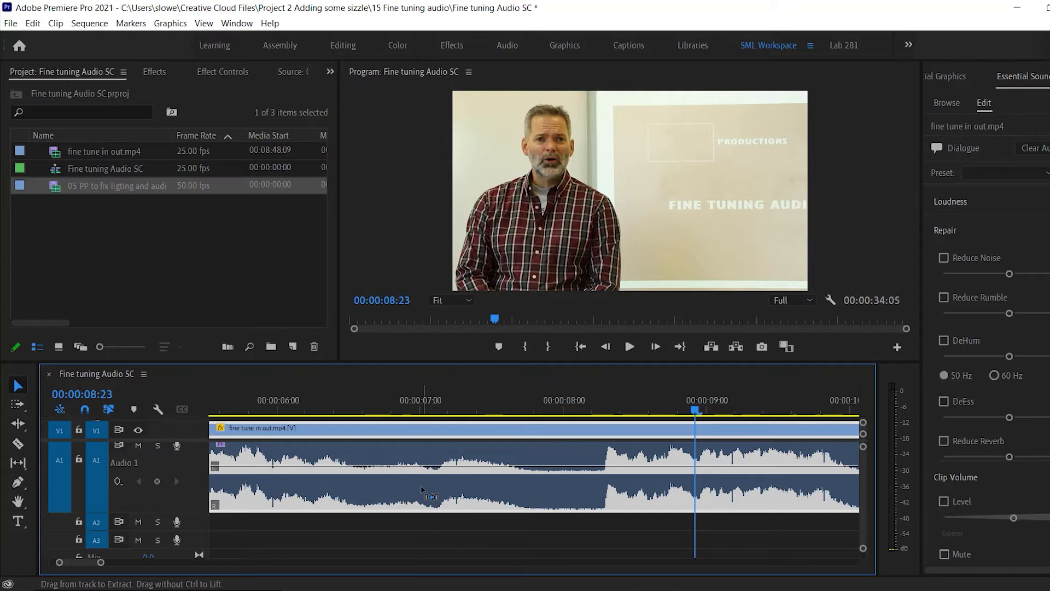
Add volume keyframes at about 00:00:06:15 and 00:00:07:21 on the first clip, undoing the trial moves of the volume line.
{"action": "left_click", "coordinate": [365, 467], "text": "ctrl"}
{"action": "left_click_drag", "start_coordinate": [394, 466], "coordinate": [393, 486]}
{"action": "key", "text": "ctrl+z"}
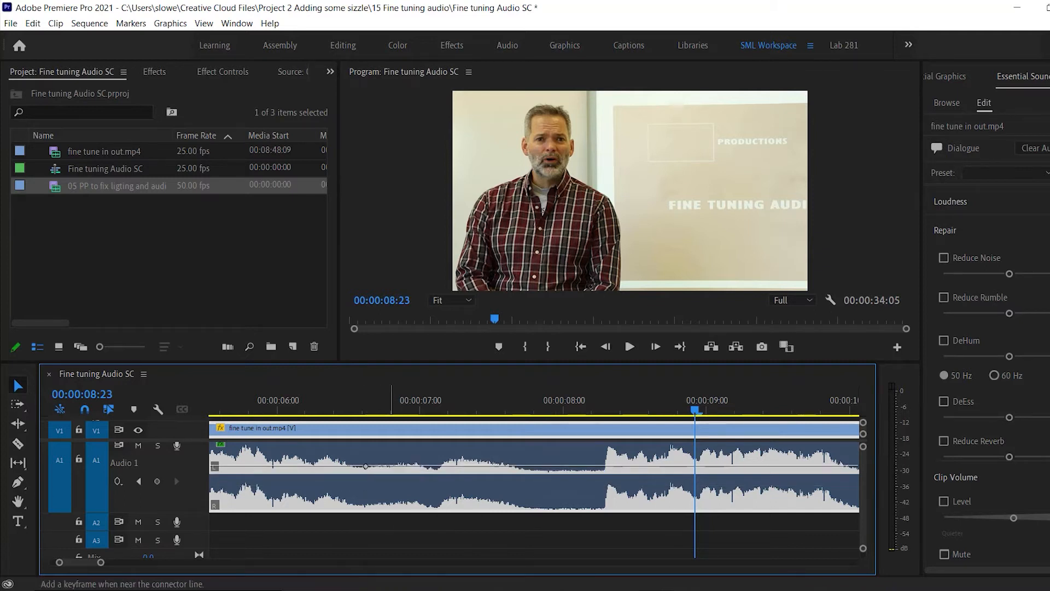
{"action": "left_click", "coordinate": [540, 467], "text": "ctrl"}
{"action": "left_click_drag", "start_coordinate": [503, 466], "coordinate": [460, 477]}
{"action": "key", "text": "ctrl+z"}
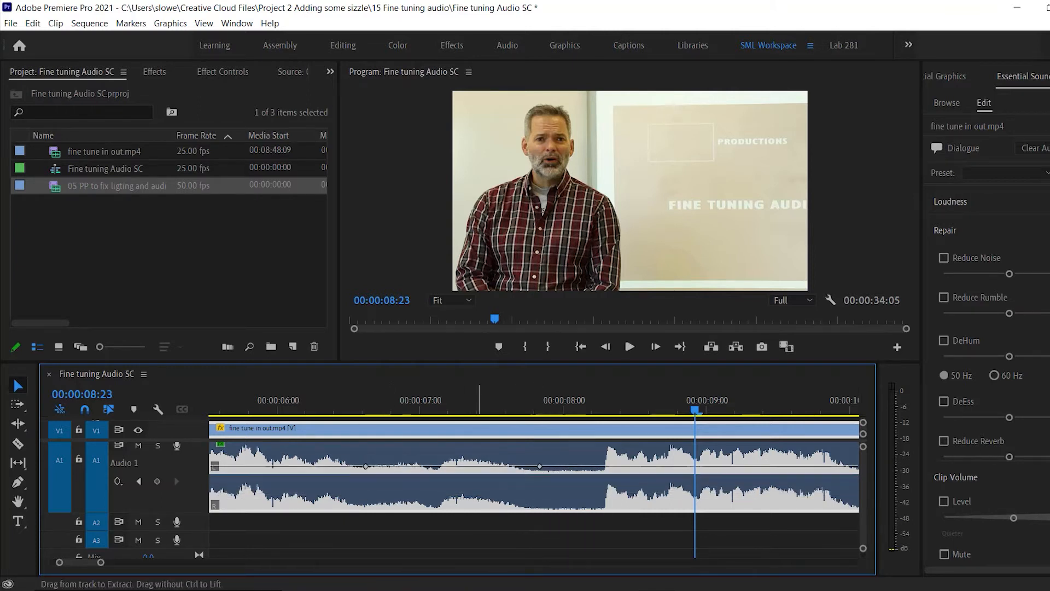
Add a keyframe between the two existing ones, lower it to silence and shift it to just before 00:00:07:00.
{"action": "left_click", "coordinate": [441, 466], "text": "ctrl"}
{"action": "left_click_drag", "start_coordinate": [441, 467], "coordinate": [446, 506]}
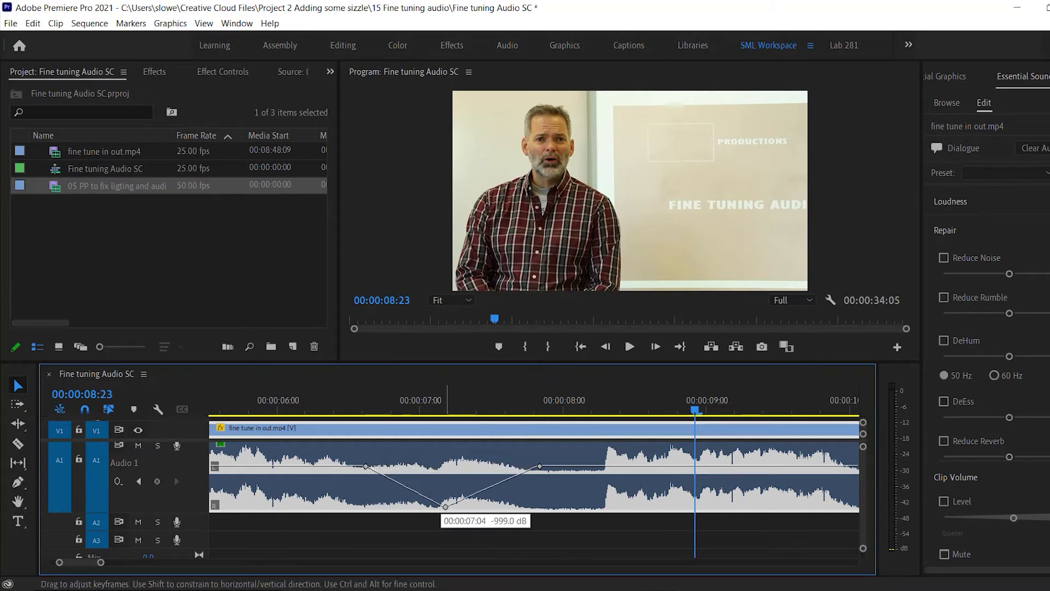
{"action": "left_click_drag", "start_coordinate": [446, 506], "coordinate": [411, 505]}
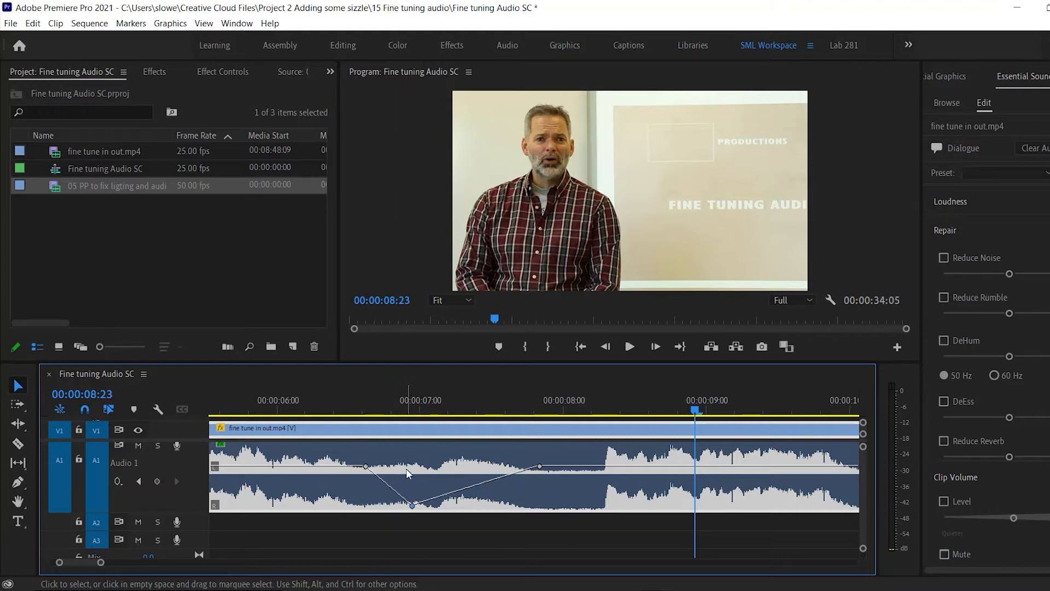
Play back the volume dip from 00:00:06:15 to hear the gradual fade down and up.
{"action": "left_click", "coordinate": [364, 408]}
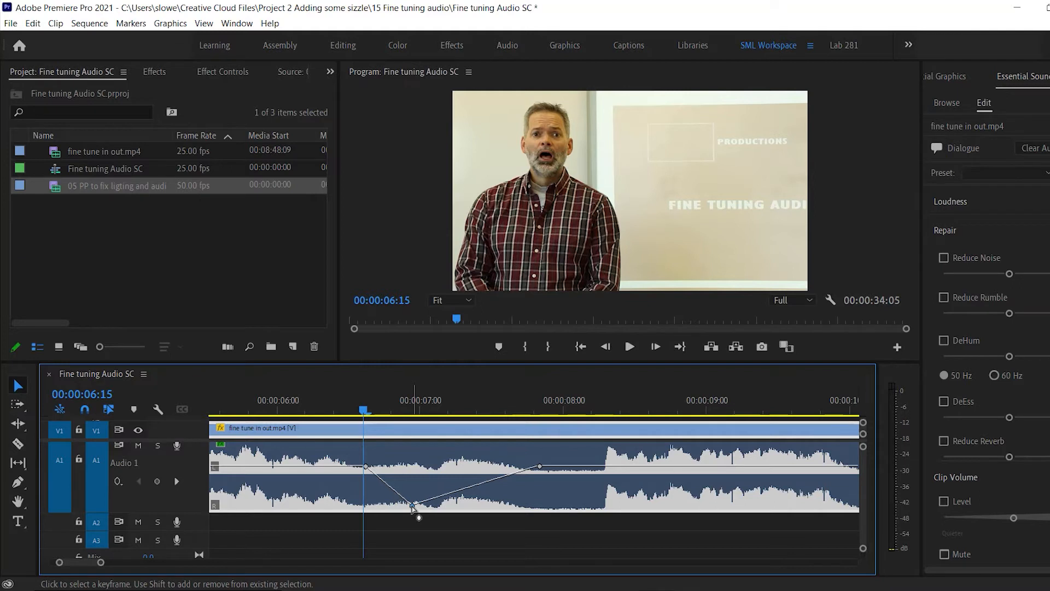
{"action": "mouse_move", "coordinate": [411, 504]}
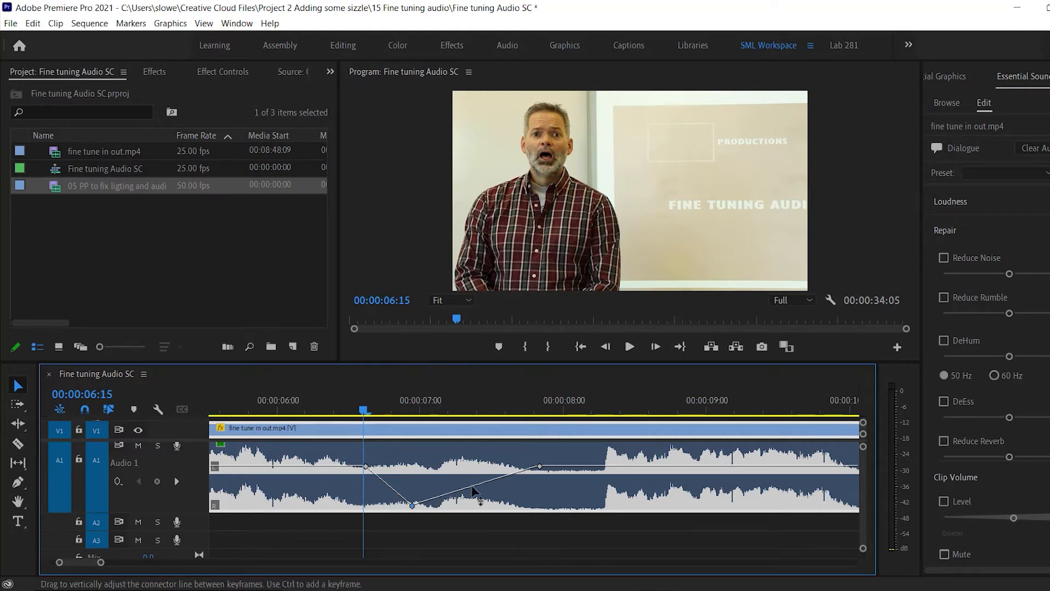
{"action": "key", "text": "space"}
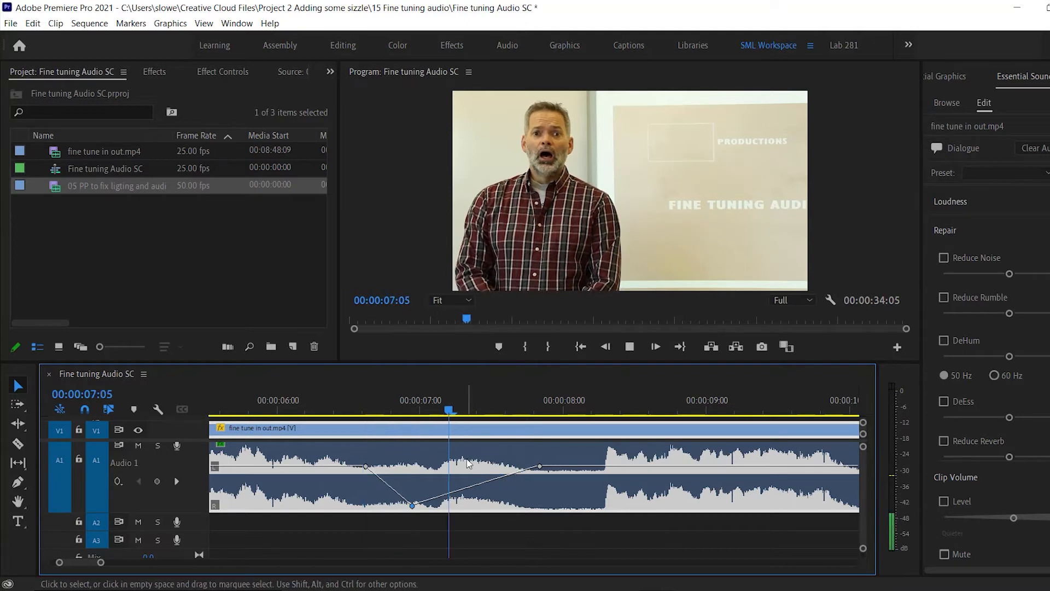
{"action": "key", "text": "space"}
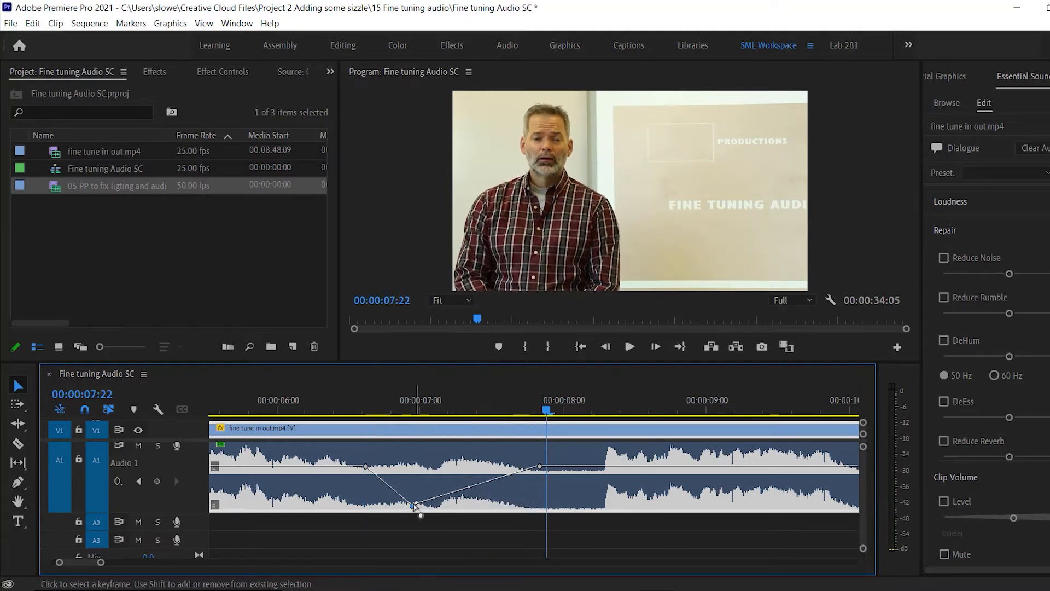
Move the low keyframe close to the first one and add another silent keyframe shortly before the last, flattening the dip.
{"action": "left_click_drag", "start_coordinate": [413, 504], "coordinate": [378, 506]}
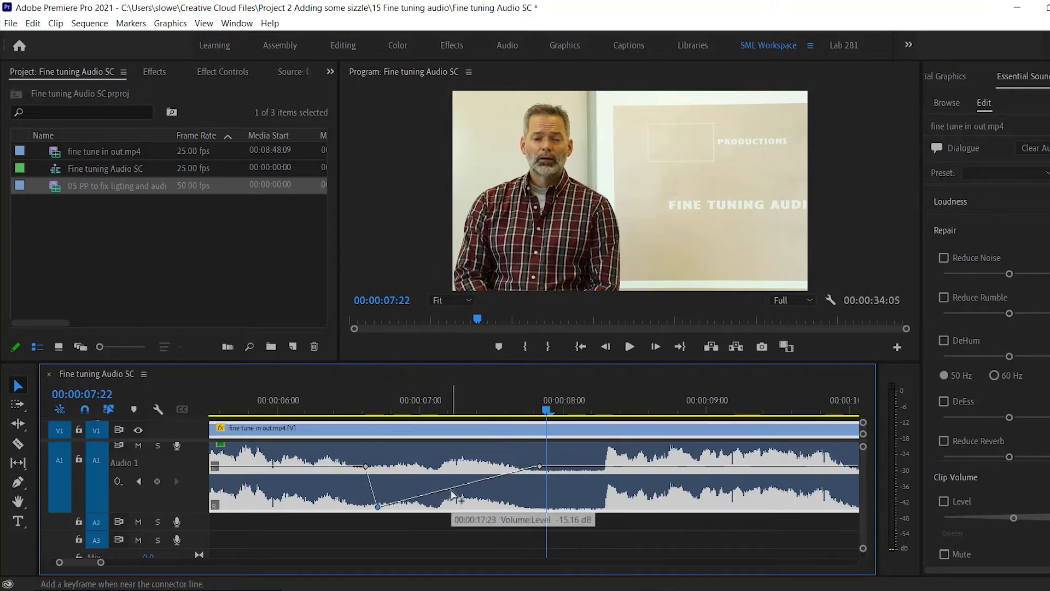
{"action": "left_click_drag", "start_coordinate": [454, 489], "coordinate": [521, 507]}
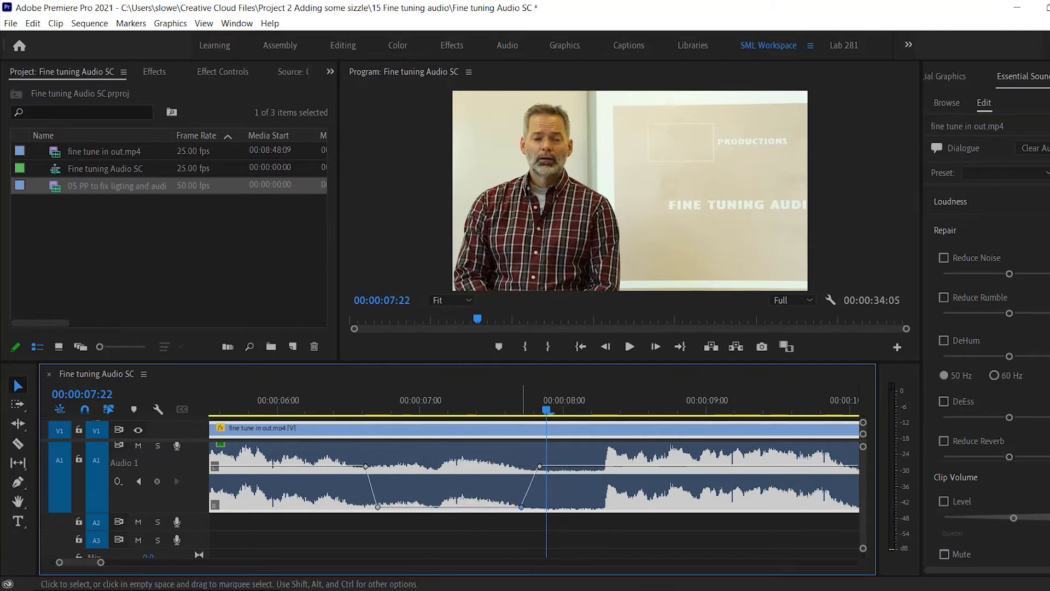
Play back the silenced section from shortly before its first keyframe and return the playhead to 00:00:06:03.
{"action": "left_click", "coordinate": [340, 405]}
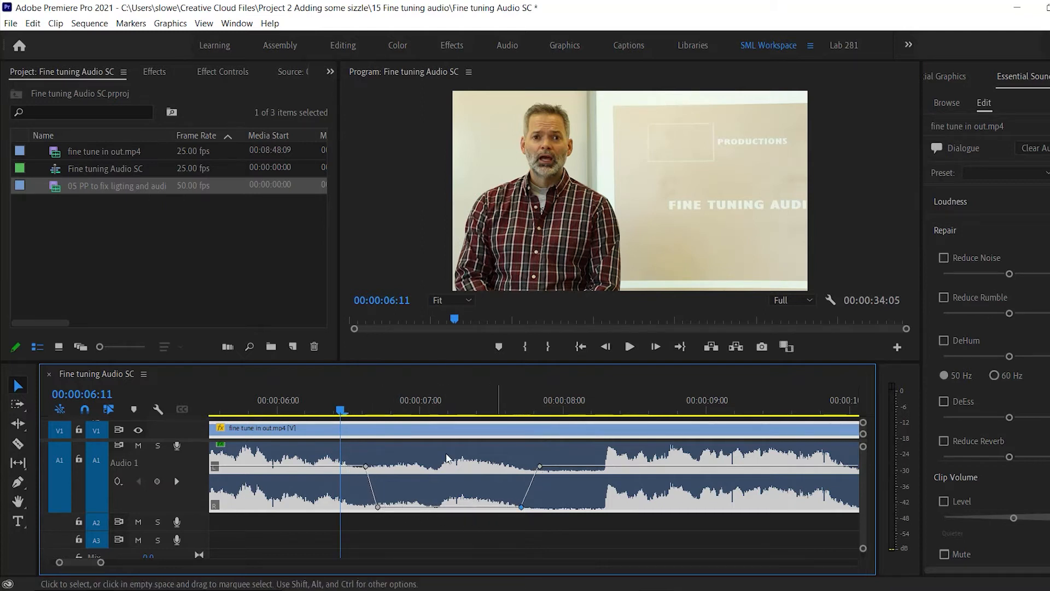
{"action": "left_click_drag", "start_coordinate": [340, 412], "coordinate": [311, 413]}
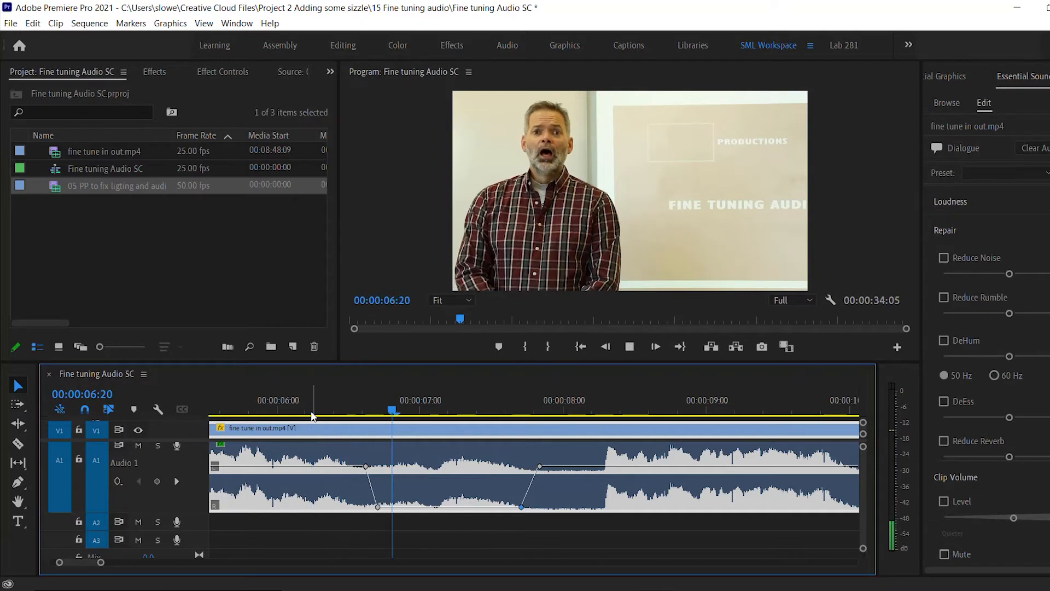
{"action": "key", "text": "space"}
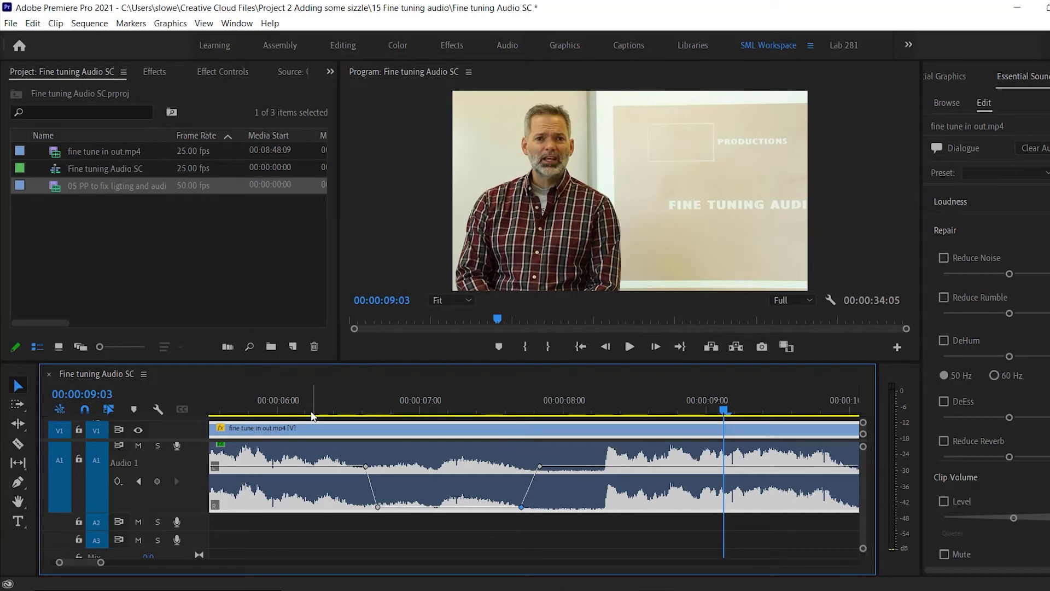
{"action": "left_click", "coordinate": [294, 413]}
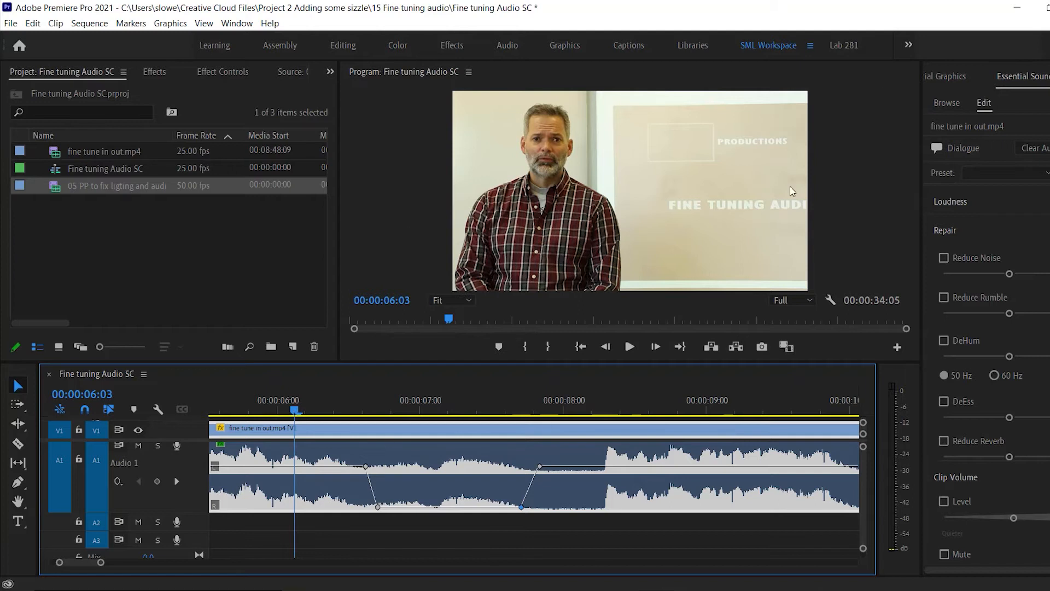
Play back the silenced section from 00:00:06:03 and replay the speech from around 00:00:10:06 to find the next sound that needs softening.
{"action": "key", "text": "space"}
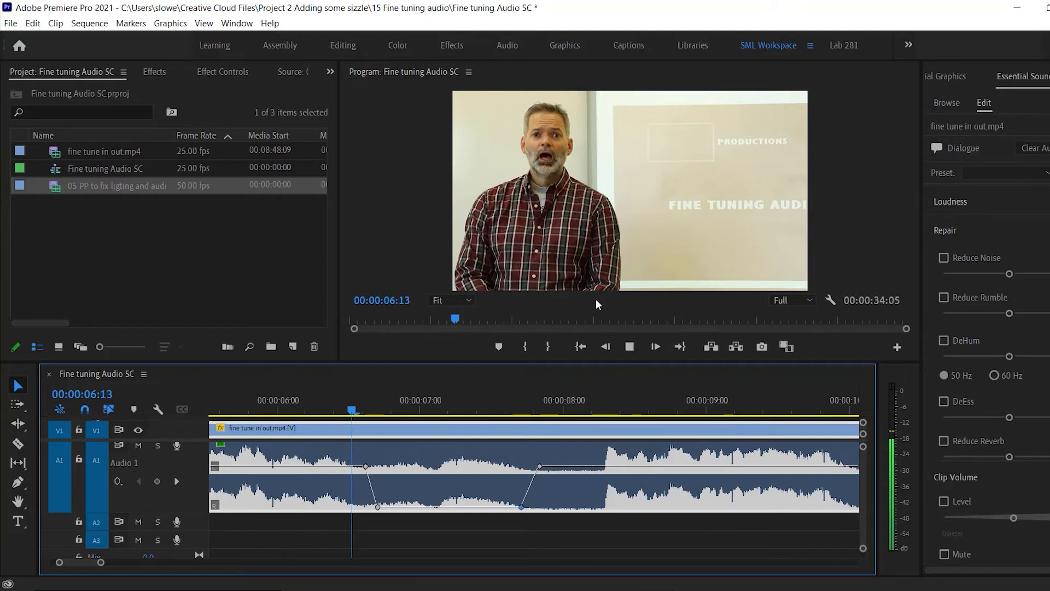
{"action": "key", "text": "space"}
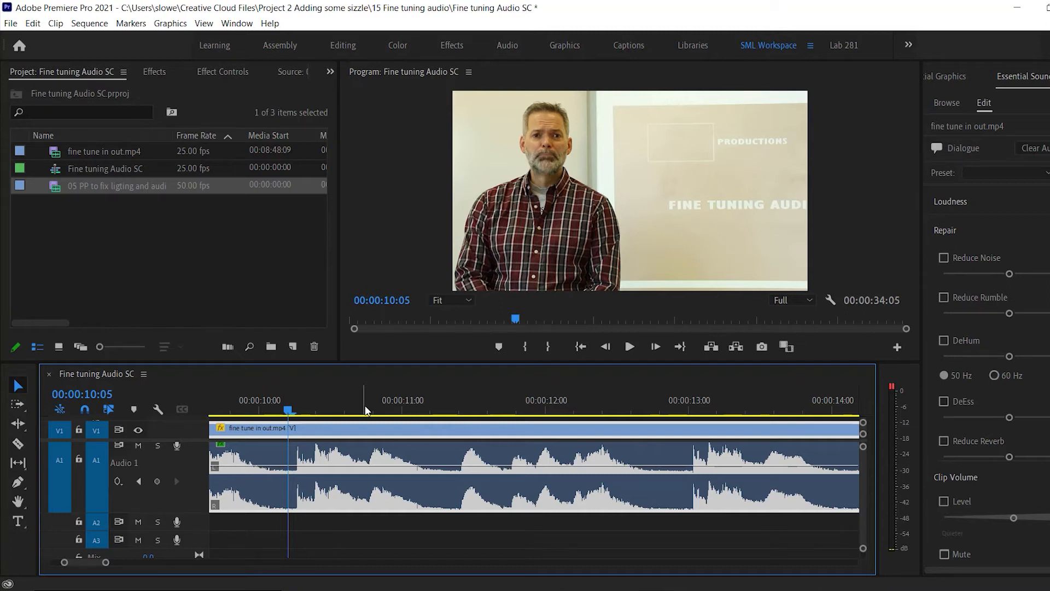
{"action": "left_click", "coordinate": [298, 402]}
{"action": "key", "text": "space"}
{"action": "key", "text": "space"}
{"action": "left_click", "coordinate": [298, 402]}
Add three volume keyframes around the speech spike just after 00:00:10:06 and pull the middle one well down.
{"action": "key", "text": "equal"}
{"action": "key", "text": "equal"}
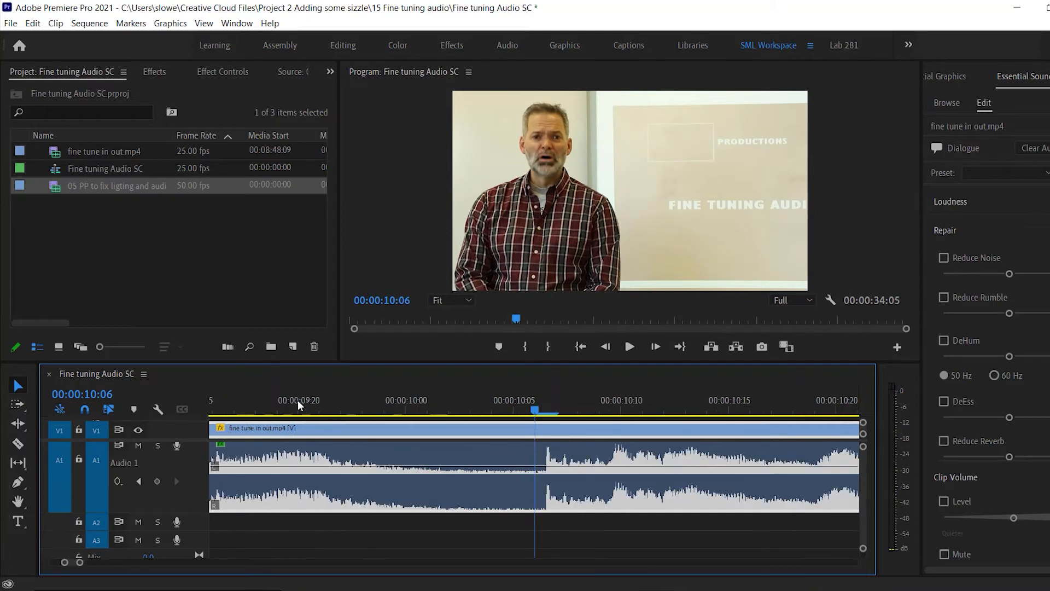
{"action": "left_click", "coordinate": [533, 466], "text": "ctrl"}
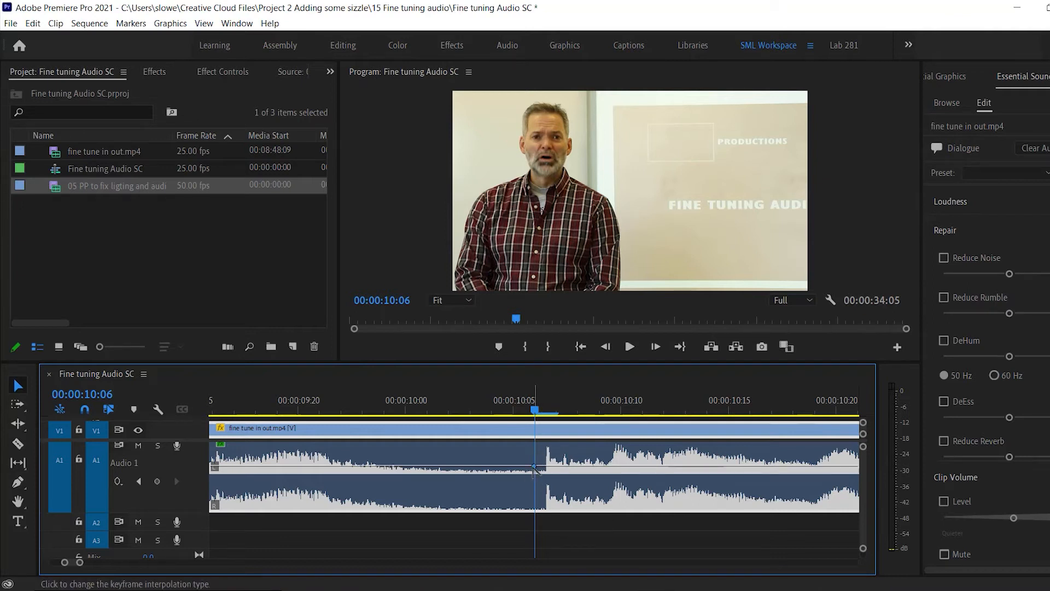
{"action": "left_click", "coordinate": [575, 466], "text": "ctrl"}
{"action": "left_click", "coordinate": [555, 466], "text": "ctrl"}
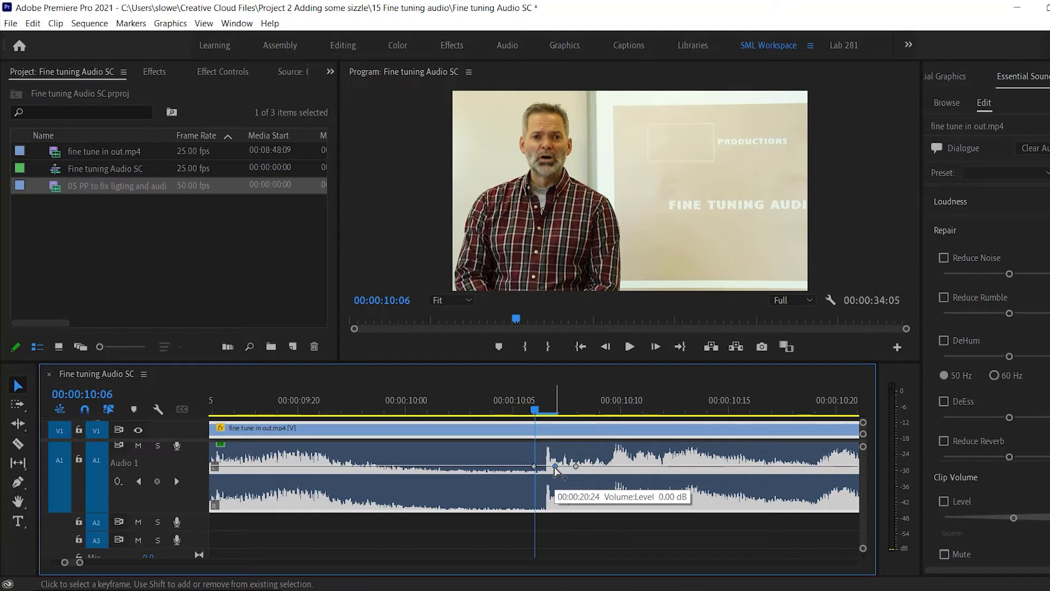
{"action": "left_click", "coordinate": [555, 466]}
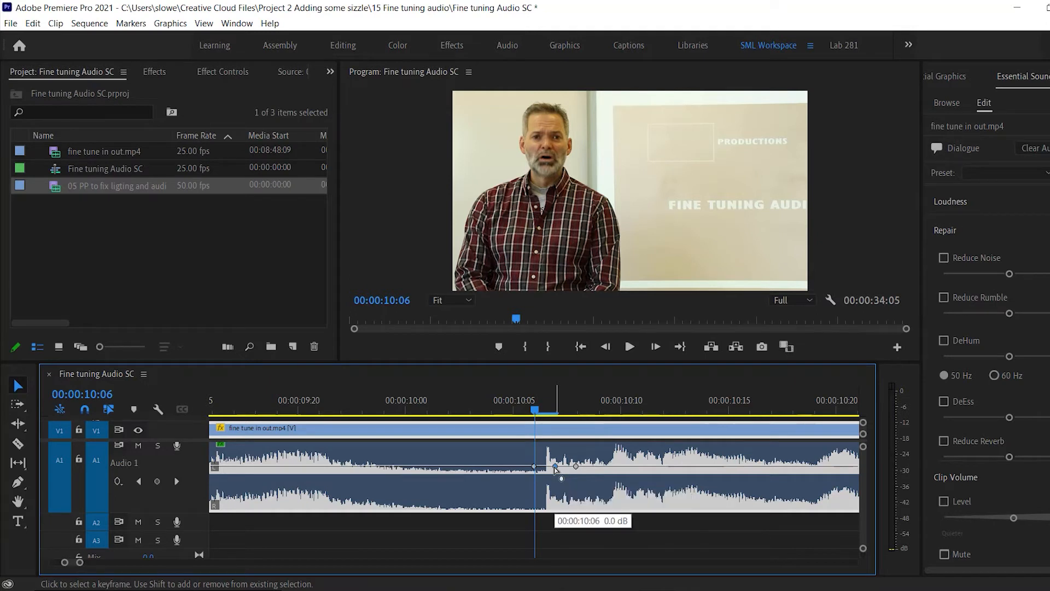
{"action": "left_click_drag", "start_coordinate": [554, 467], "coordinate": [553, 493]}
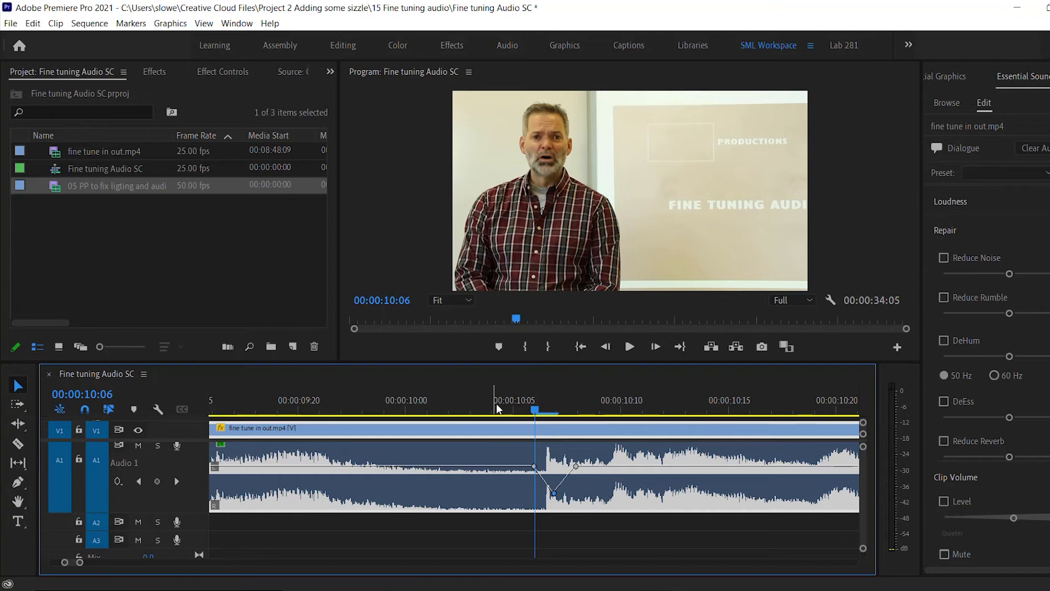
Play back the new dip after 00:00:10:05 and lower its middle keyframe to about -36 dB.
{"action": "key", "text": "space"}
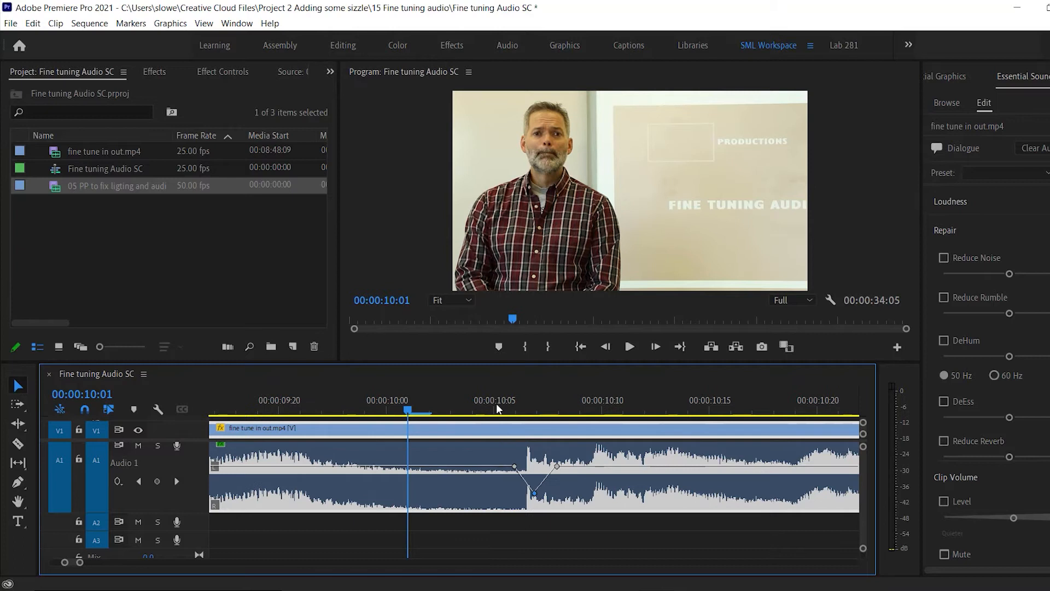
{"action": "key", "text": "space"}
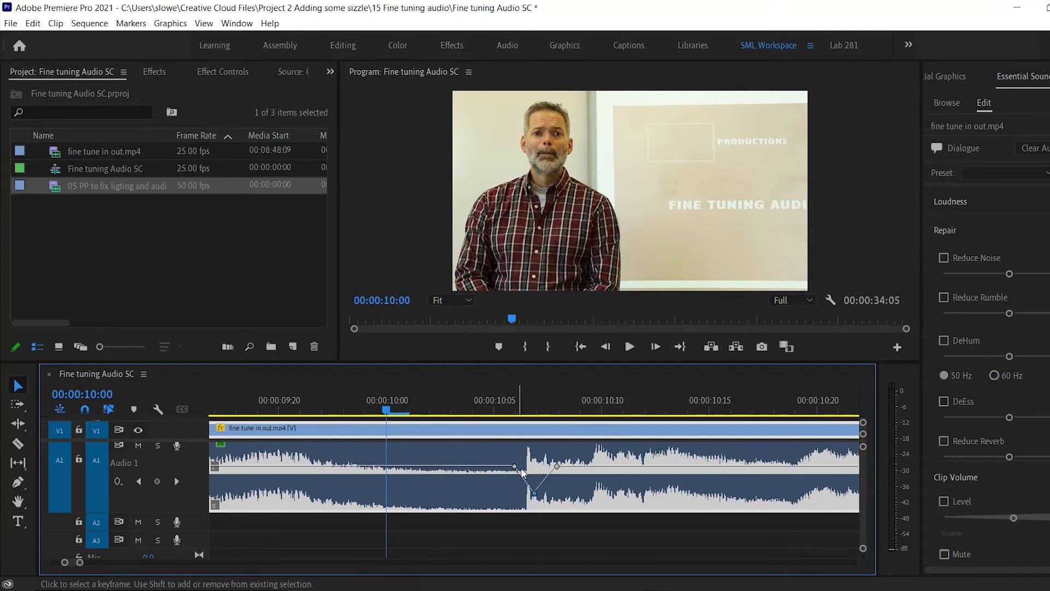
{"action": "left_click_drag", "start_coordinate": [533, 493], "coordinate": [533, 501]}
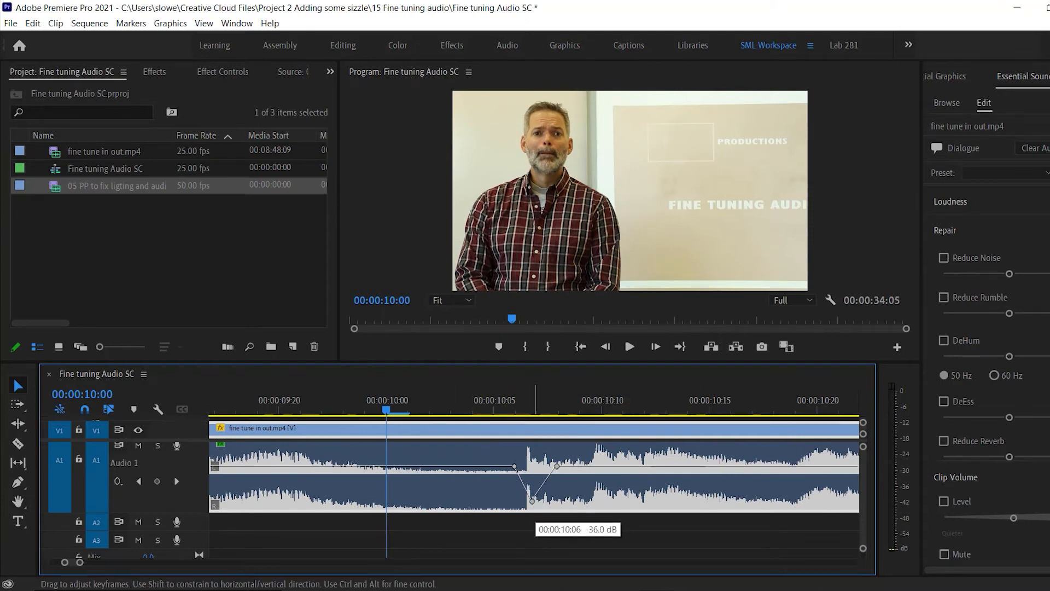
Play back the deepened dip repeatedly from shortly after 00:00:10:00.
{"action": "key", "text": "space"}
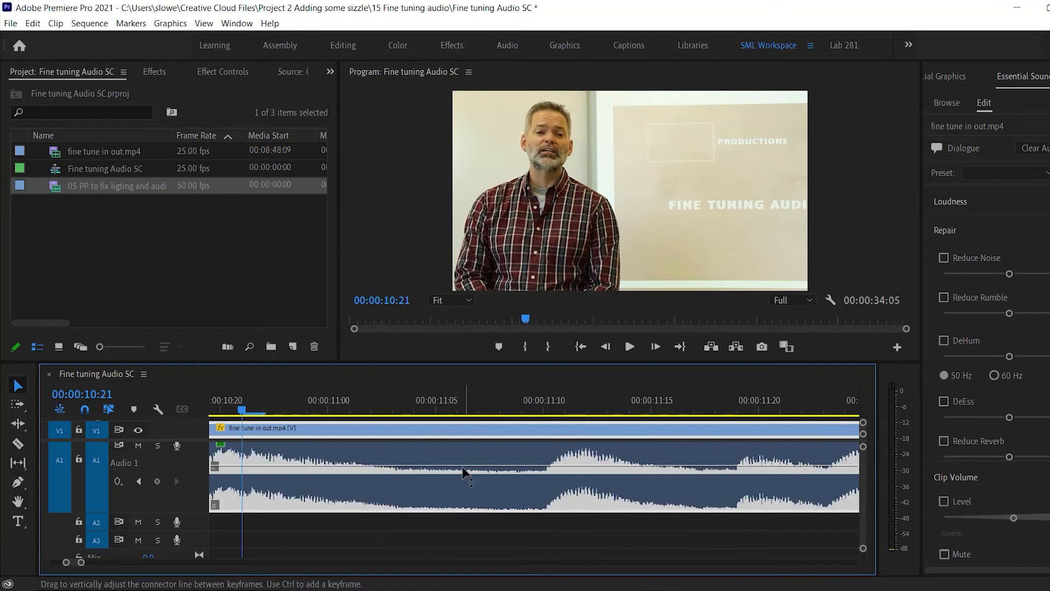
{"action": "key", "text": "minus"}
{"action": "key", "text": "minus"}
{"action": "left_click", "coordinate": [362, 405]}
{"action": "key", "text": "space"}
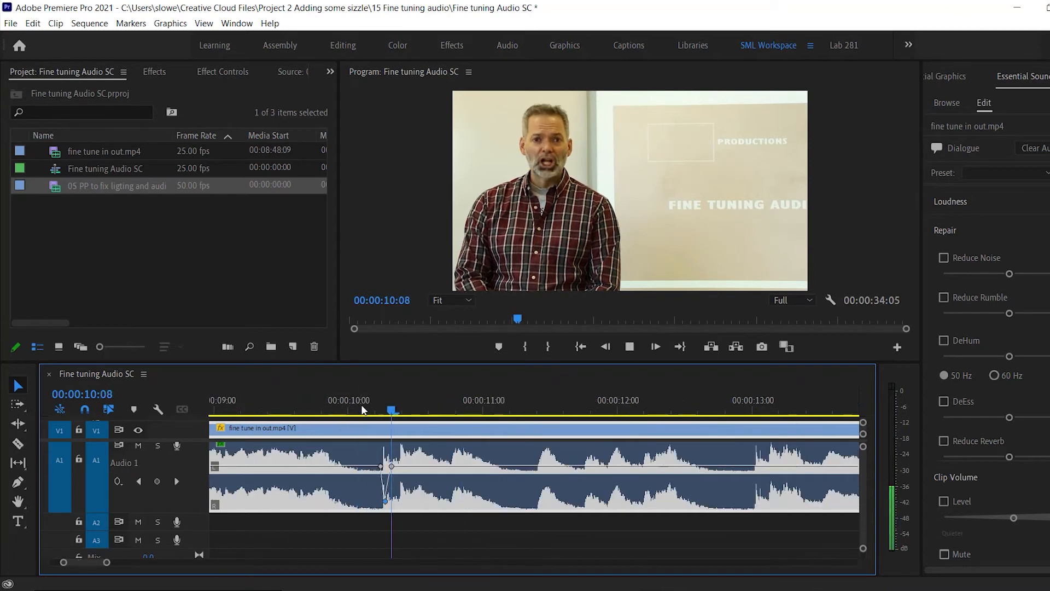
{"action": "left_click", "coordinate": [361, 405]}
{"action": "key", "text": "space"}
{"action": "key", "text": "space"}
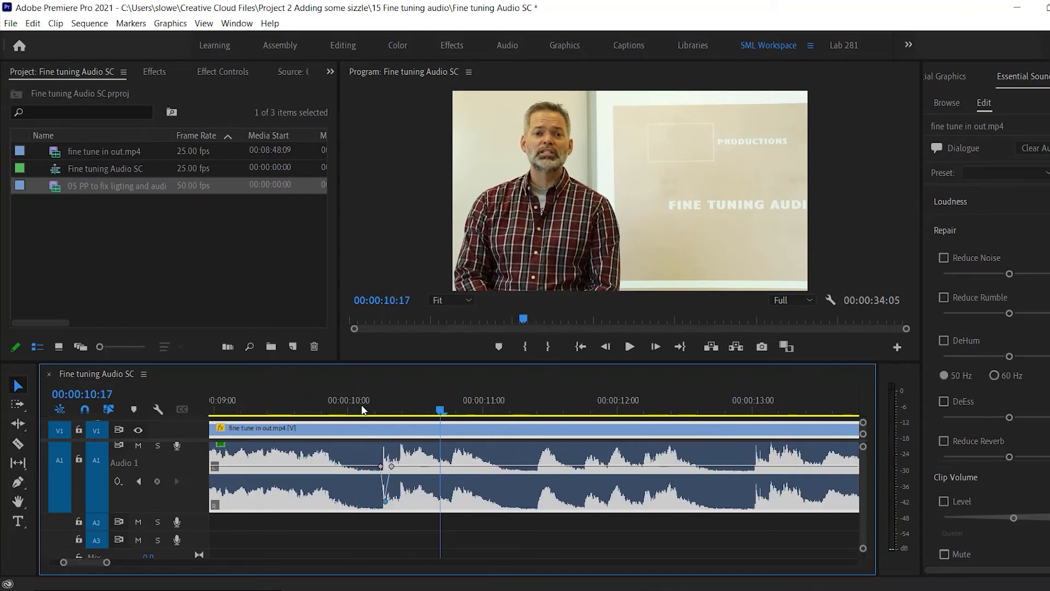
Shift the dip's first keyframe earlier to about 00:00:10:05 and play the audio on to 00:00:13:08.
{"action": "left_click", "coordinate": [369, 405]}
{"action": "key", "text": "equal"}
{"action": "key", "text": "equal"}
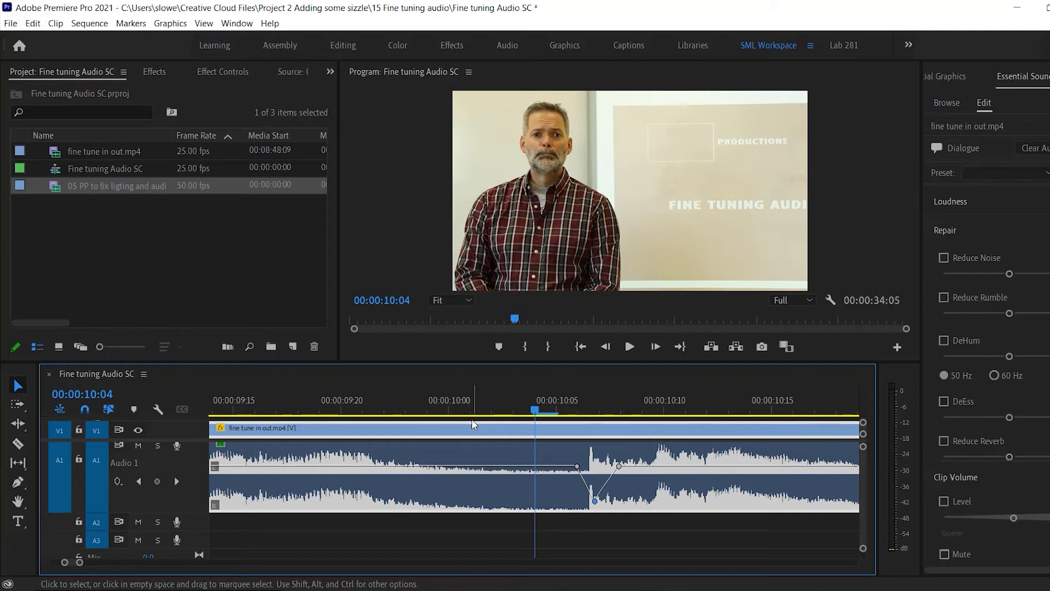
{"action": "left_click_drag", "start_coordinate": [576, 466], "coordinate": [560, 468]}
{"action": "key", "text": "space"}
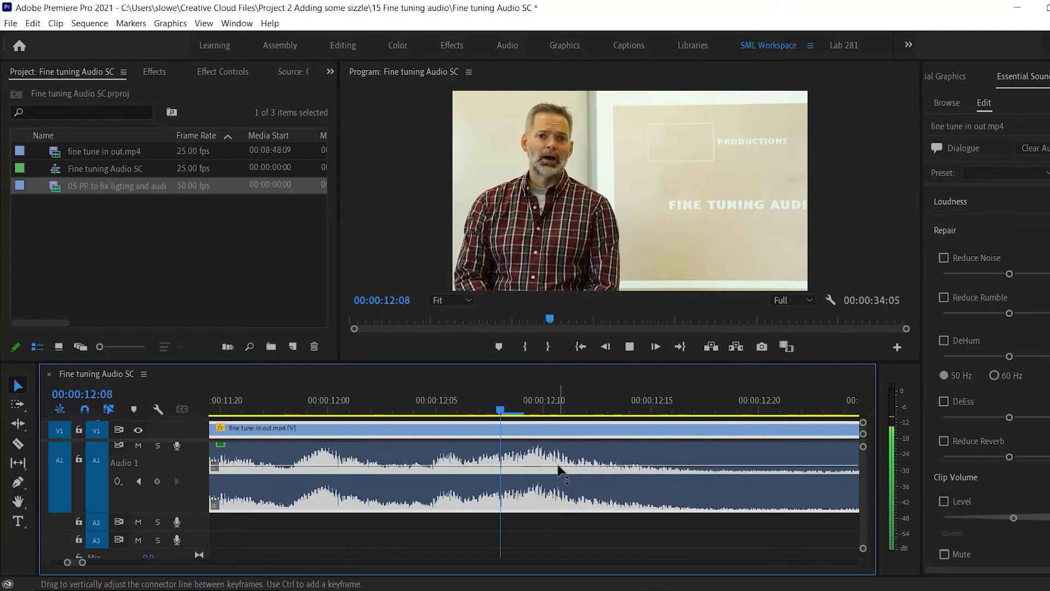
{"action": "key", "text": "space"}
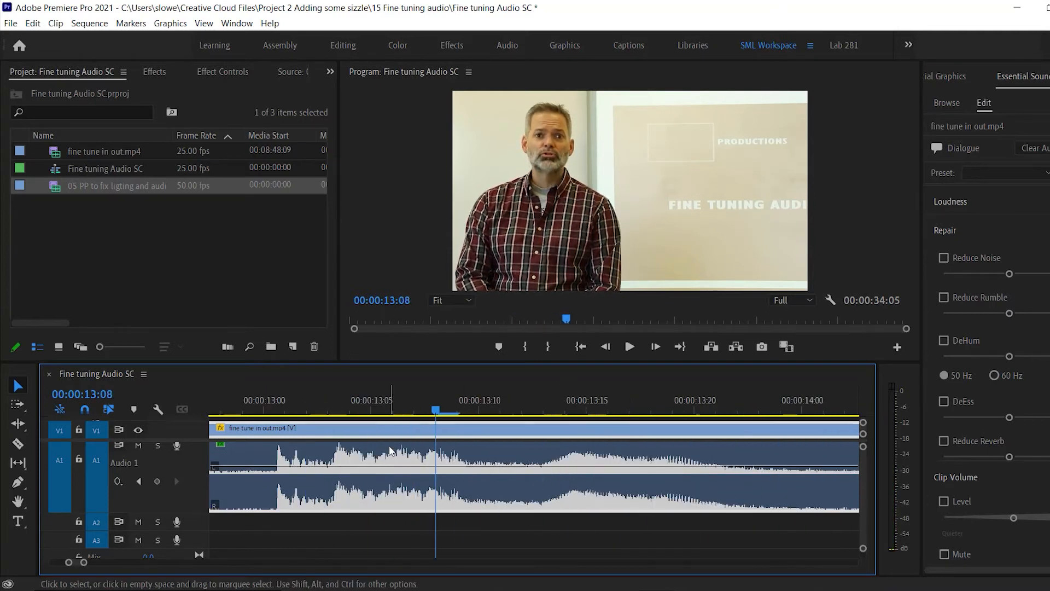
Add three volume keyframes around the speech spike starting at 00:00:13:00 and pull the middle one well down.
{"action": "left_click", "coordinate": [263, 410]}
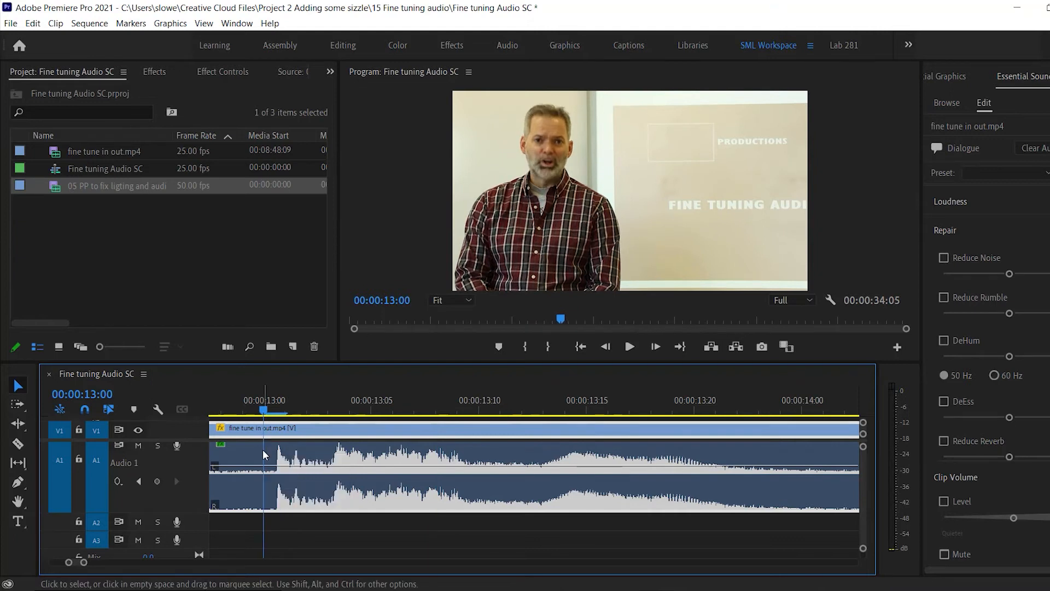
{"action": "left_click", "coordinate": [265, 468], "text": "ctrl"}
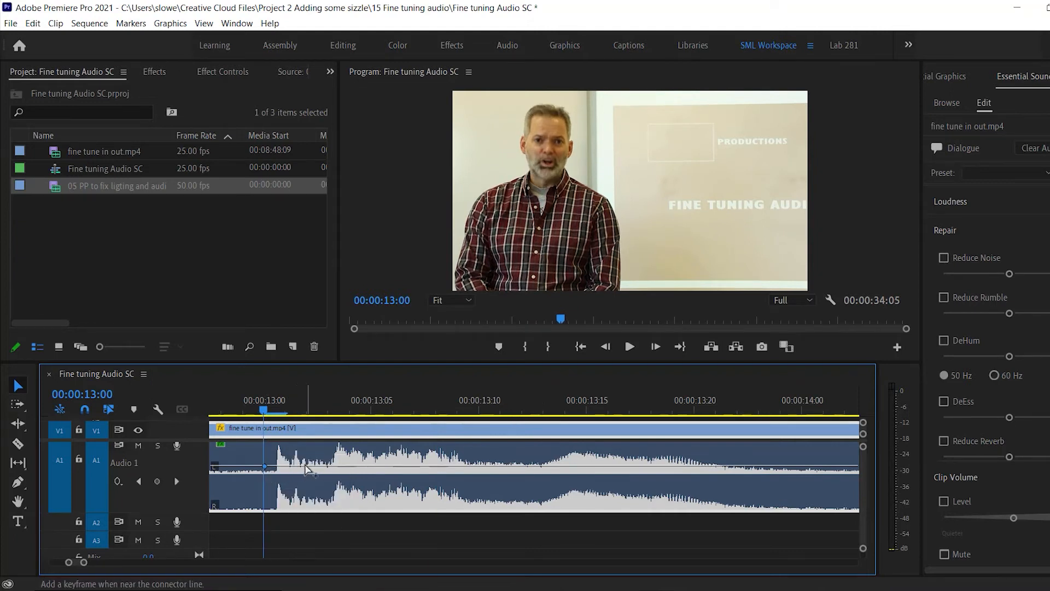
{"action": "left_click", "coordinate": [311, 466], "text": "ctrl"}
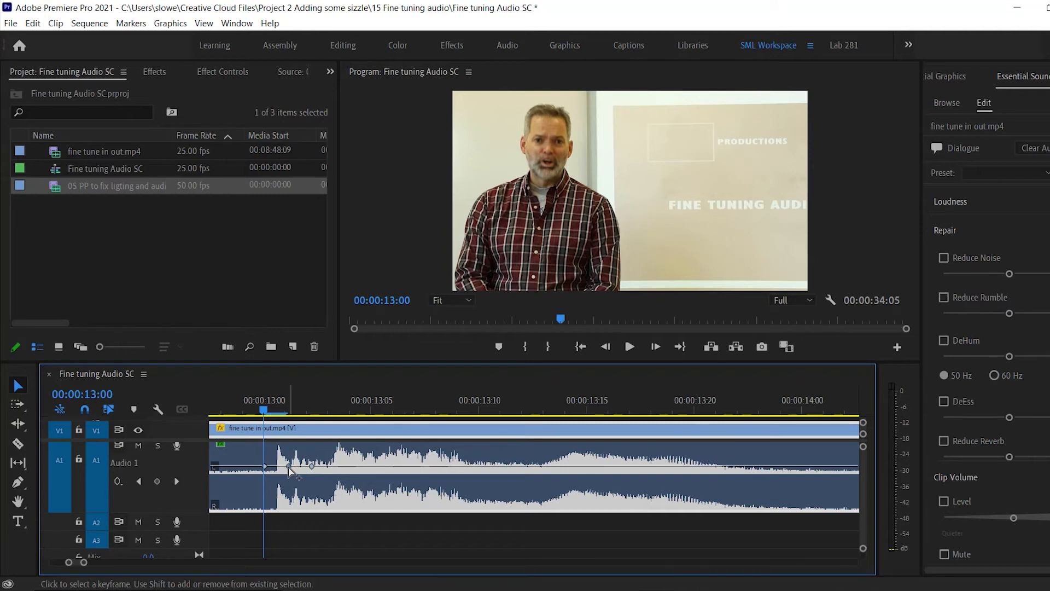
{"action": "left_click", "coordinate": [290, 466], "text": "ctrl"}
{"action": "left_click_drag", "start_coordinate": [290, 467], "coordinate": [289, 496]}
Play back the new dip from just before 00:00:13:00 through to 00:00:15:19.
{"action": "left_click", "coordinate": [235, 412]}
{"action": "key", "text": "space"}
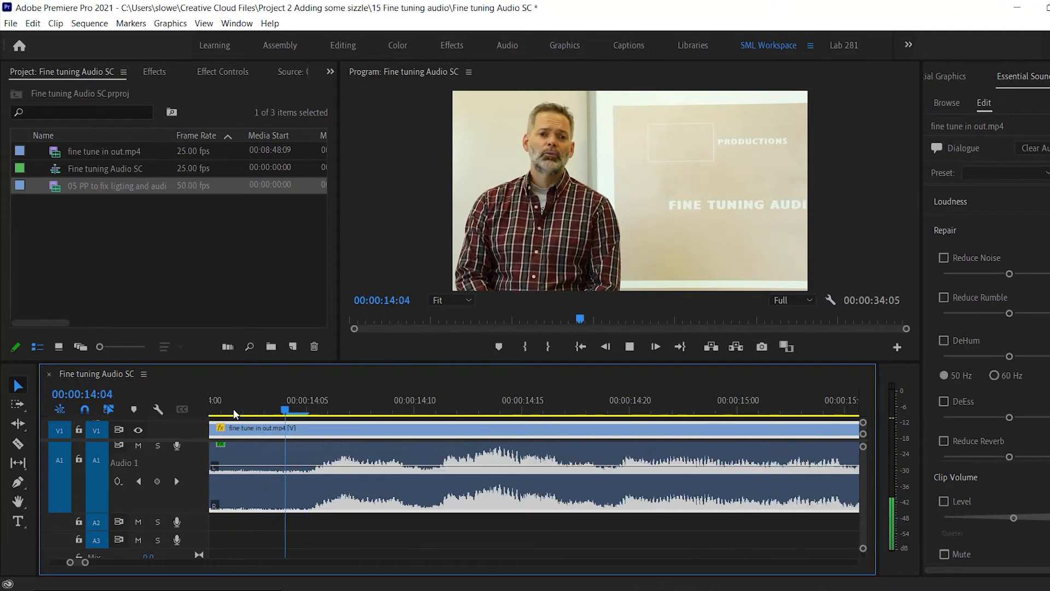
{"action": "key", "text": "space"}
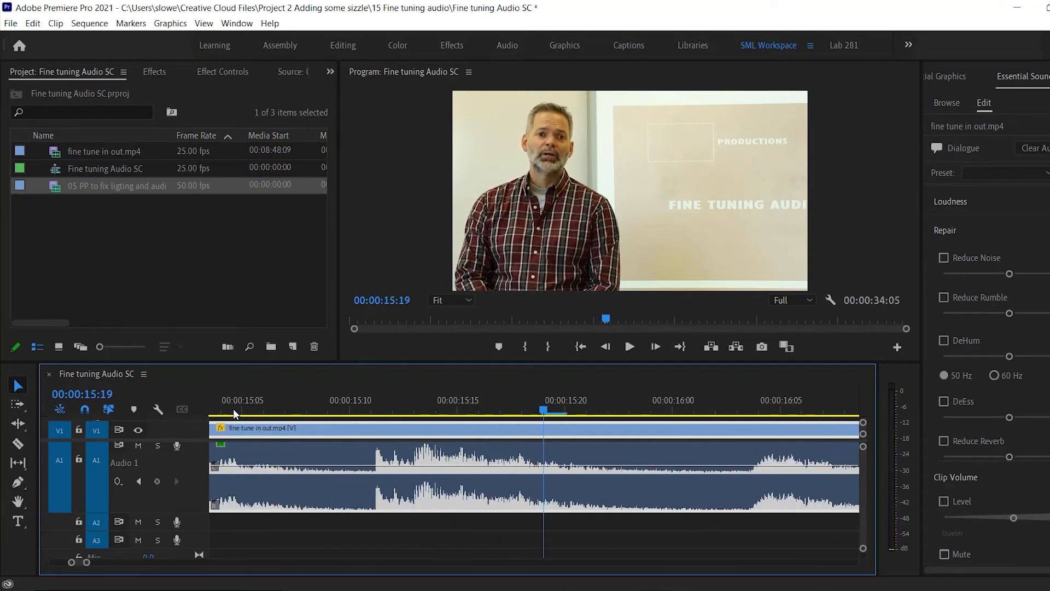
Add three volume keyframes around the speech spike after 00:00:15:10 and pull the middle one down to near silence.
{"action": "left_click", "coordinate": [349, 410]}
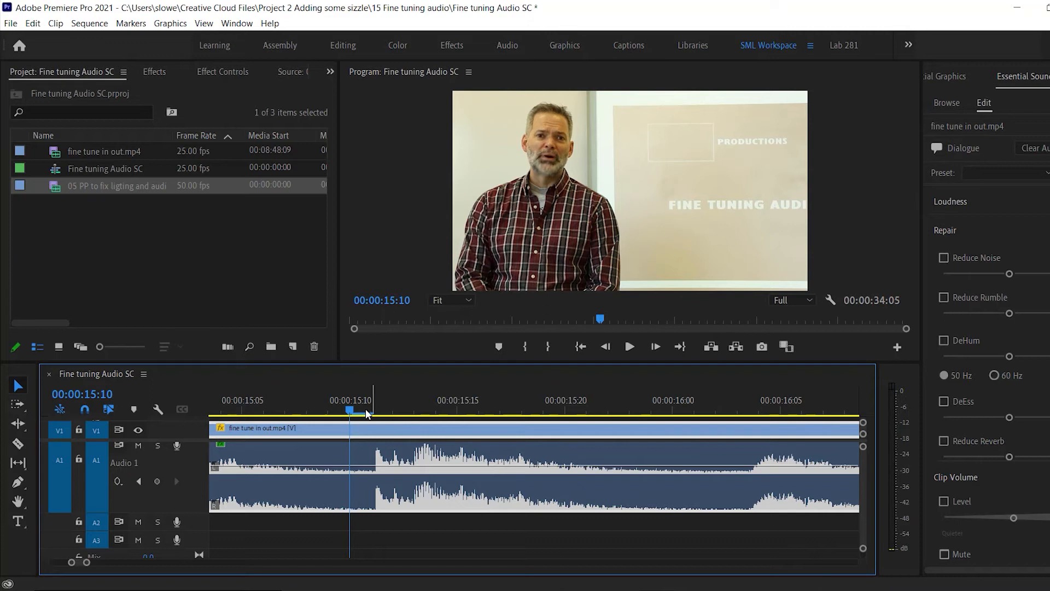
{"action": "left_click", "coordinate": [352, 466], "text": "ctrl"}
{"action": "left_click", "coordinate": [378, 465], "text": "ctrl"}
{"action": "left_click", "coordinate": [402, 466], "text": "ctrl"}
{"action": "left_click_drag", "start_coordinate": [377, 466], "coordinate": [373, 505]}
Play back the dip after 00:00:15:10 and replay it from about 00:00:15:08 through to 00:00:16:11.
{"action": "key", "text": "space"}
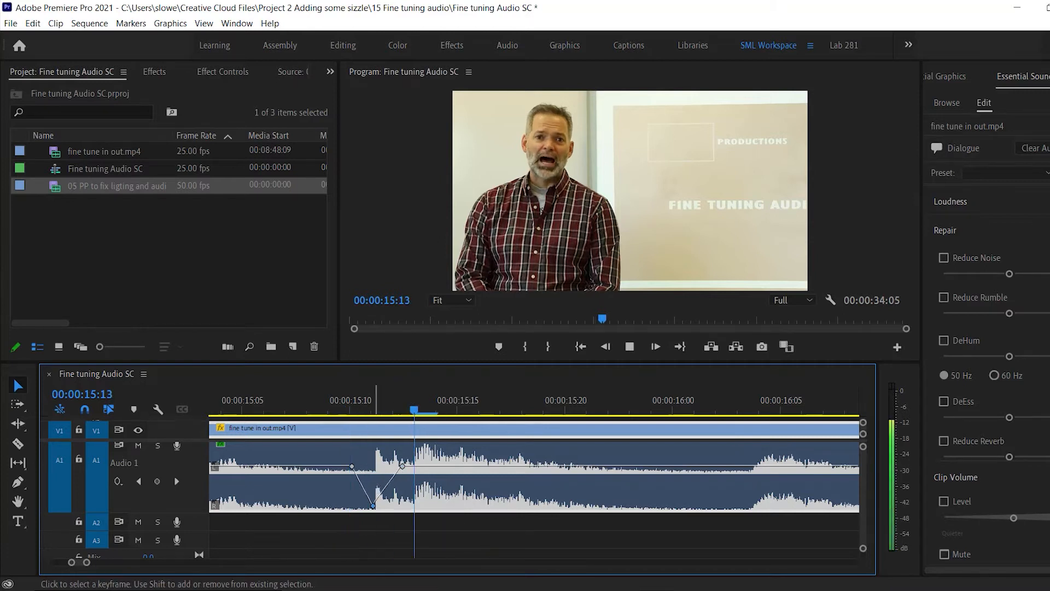
{"action": "left_click", "coordinate": [306, 410]}
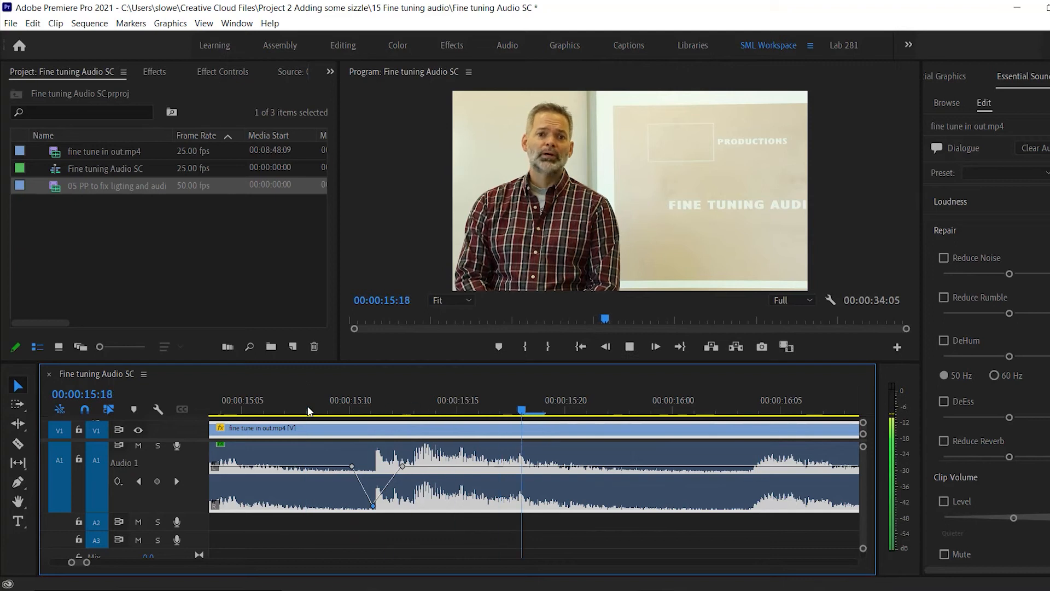
{"action": "left_click", "coordinate": [307, 410]}
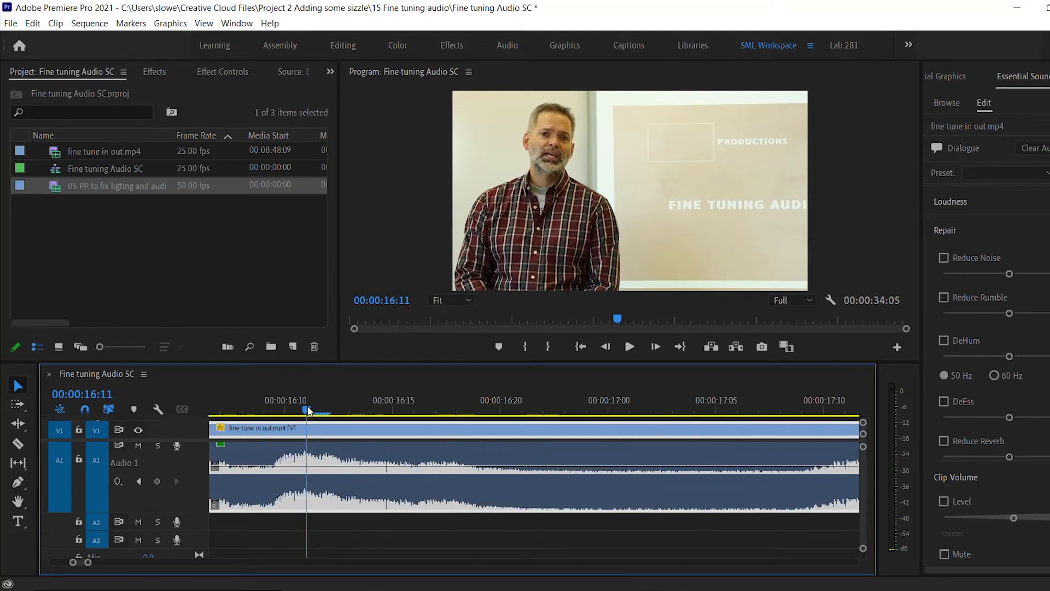
Add four volume keyframes between 00:00:16:11 and 00:00:17:00 and raise the section between the middle two.
{"action": "key", "text": "minus"}
{"action": "key", "text": "minus"}
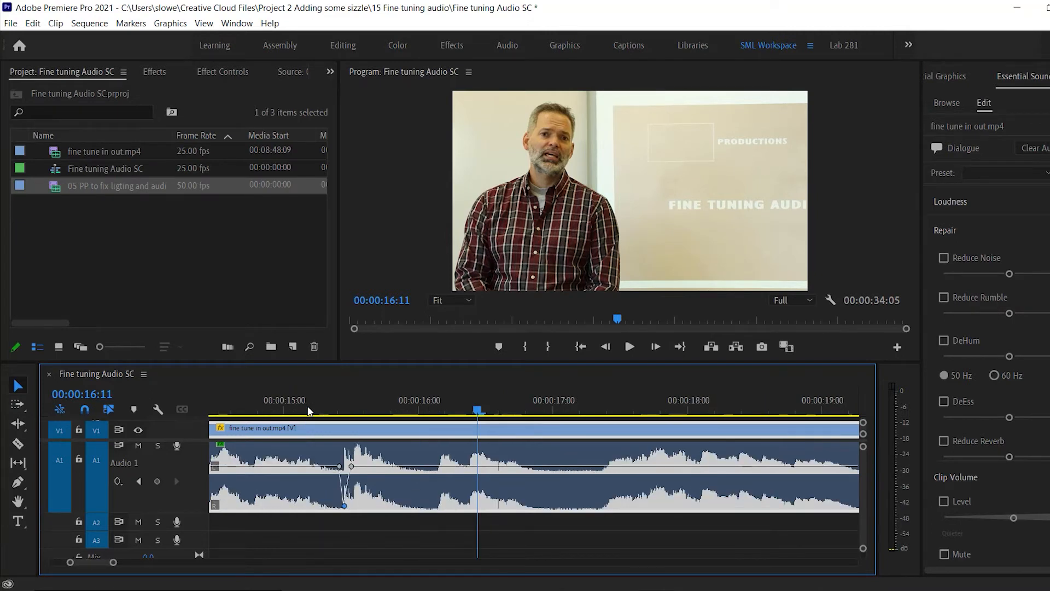
{"action": "left_click", "coordinate": [480, 466], "text": "ctrl"}
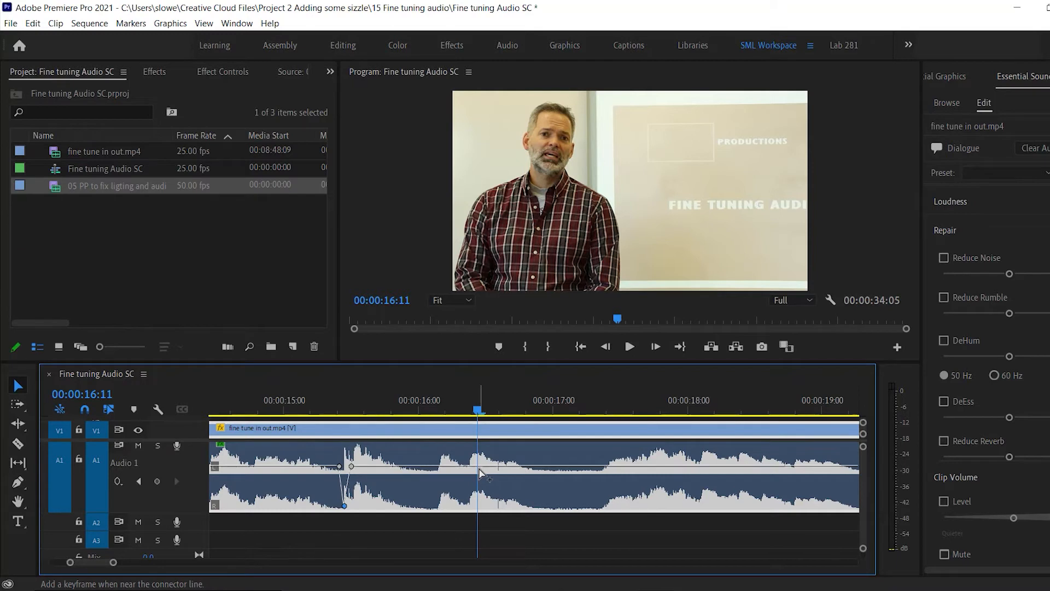
{"action": "left_click", "coordinate": [541, 466], "text": "ctrl"}
{"action": "left_click", "coordinate": [494, 465], "text": "ctrl"}
{"action": "left_click", "coordinate": [518, 466], "text": "ctrl"}
{"action": "mouse_move", "coordinate": [508, 468]}
{"action": "left_mouse_down"}
{"action": "mouse_move", "coordinate": [509, 484]}
{"action": "mouse_move", "coordinate": [508, 452]}
{"action": "left_mouse_up"}
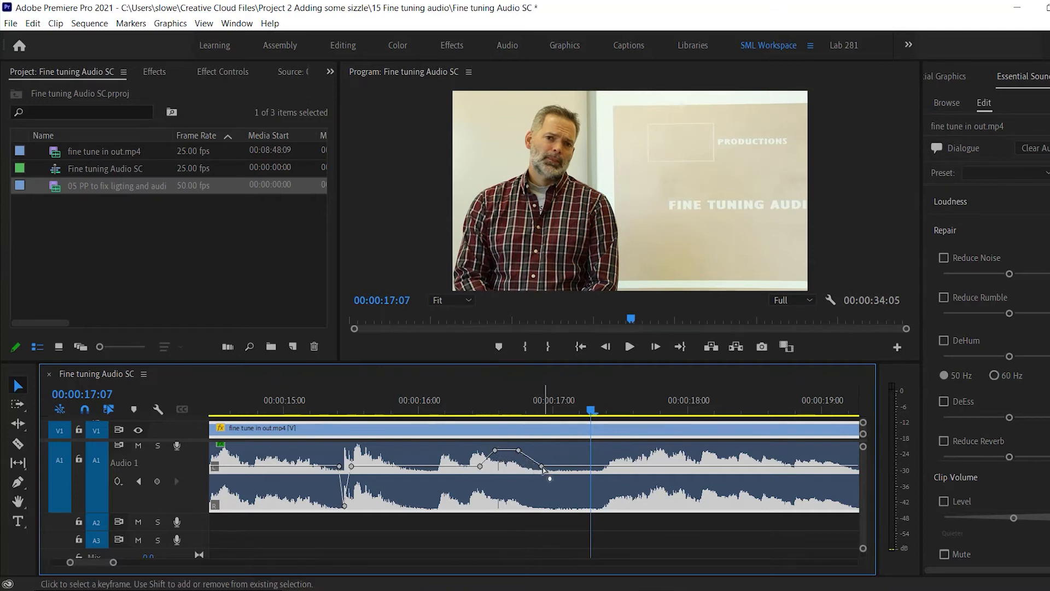
Undo the raised volume section and the last keyframes added before 00:00:17:00.
{"action": "key", "text": "ctrl+z"}
{"action": "key", "text": "ctrl+z"}
{"action": "key", "text": "ctrl+z"}
{"action": "key", "text": "ctrl+z"}
{"action": "key", "text": "ctrl+z"}
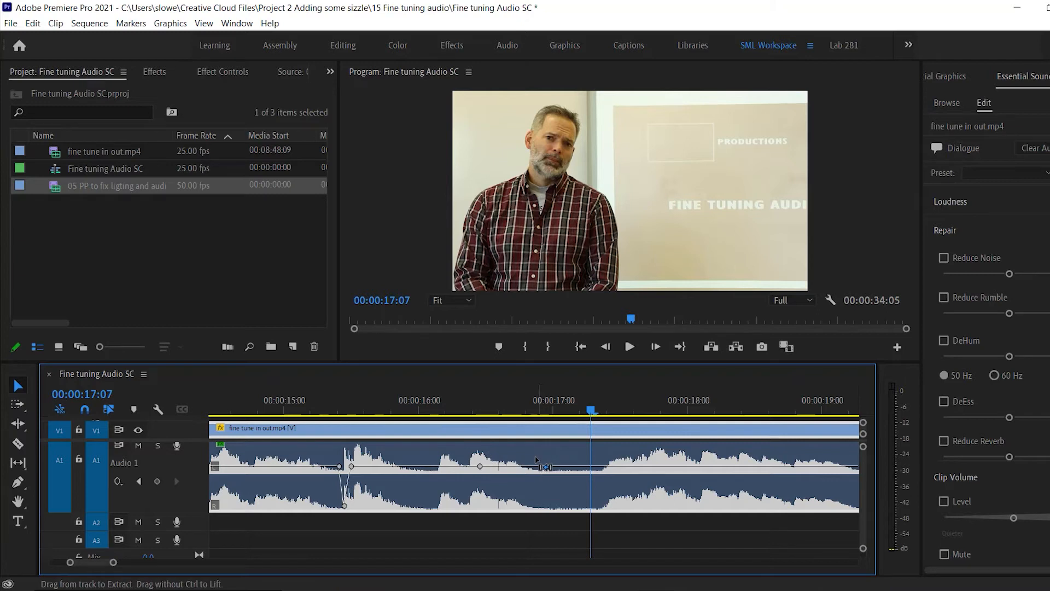
Add a keyframe to the Volume effect's Level of the last clip at 00:00:29:16 through its effect controls.
{"action": "key", "text": "End"}
{"action": "key", "text": "minus"}
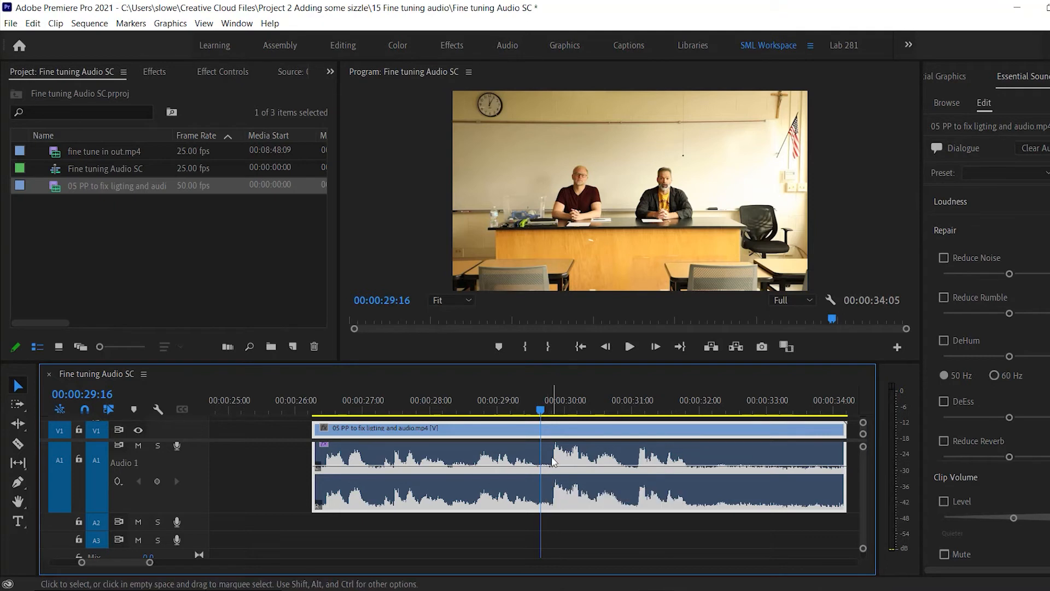
{"action": "left_click", "coordinate": [208, 72]}
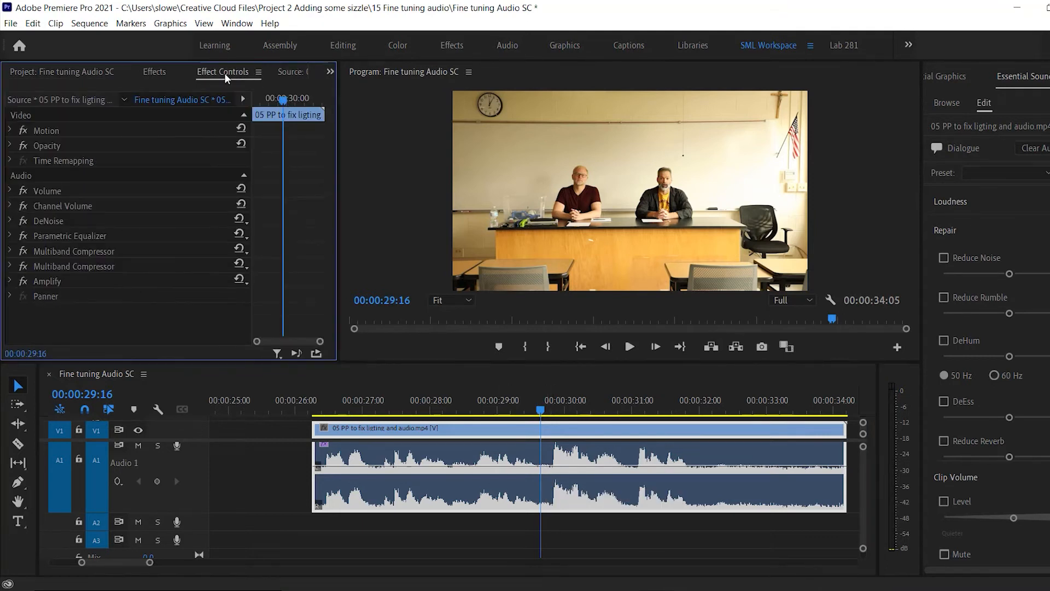
{"action": "left_click", "coordinate": [166, 193]}
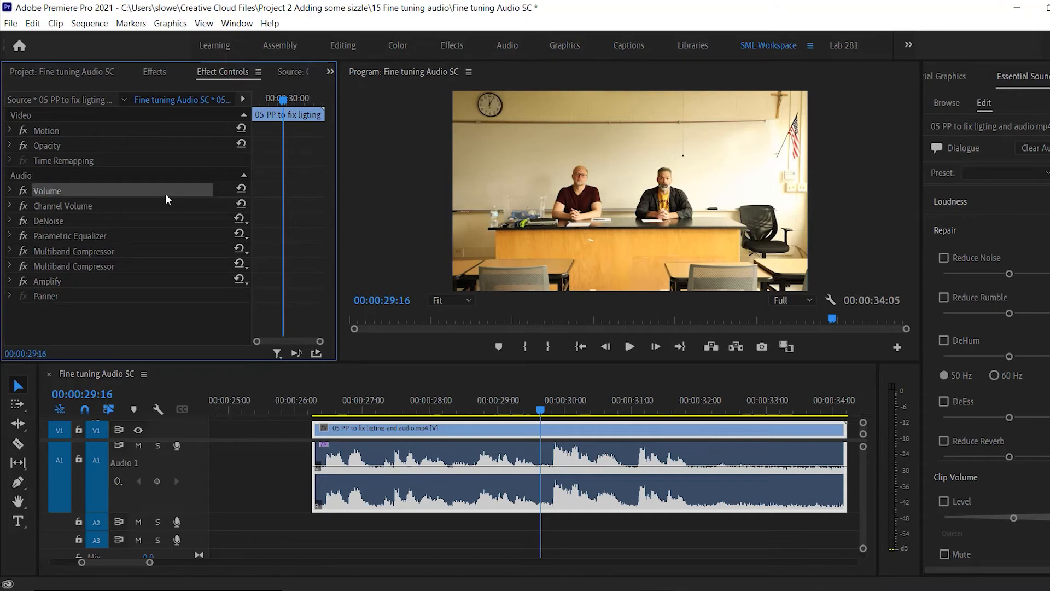
{"action": "left_click", "coordinate": [237, 23]}
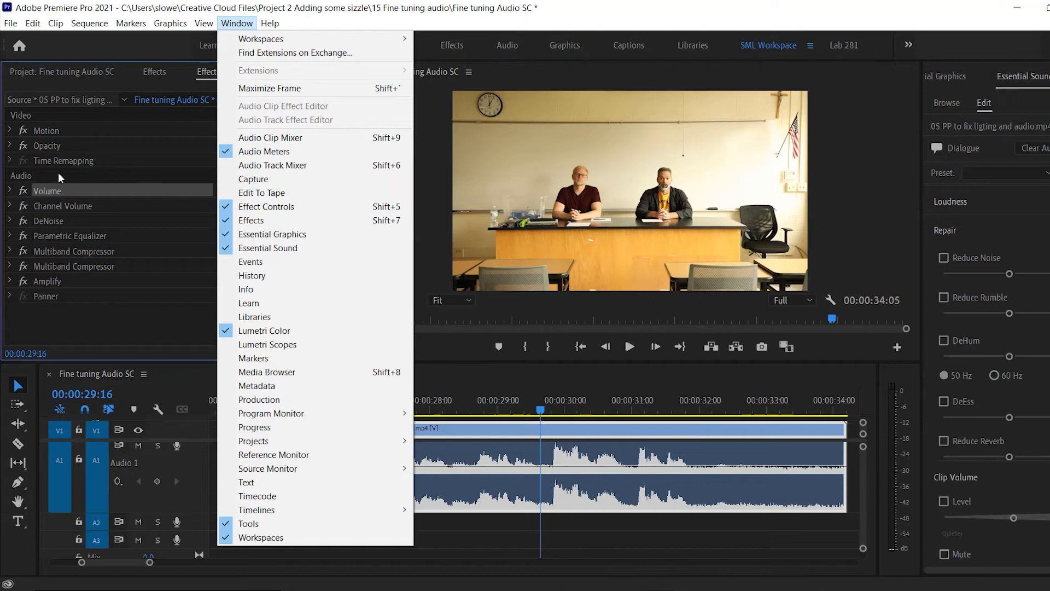
{"action": "left_click", "coordinate": [49, 191]}
{"action": "left_click", "coordinate": [10, 190]}
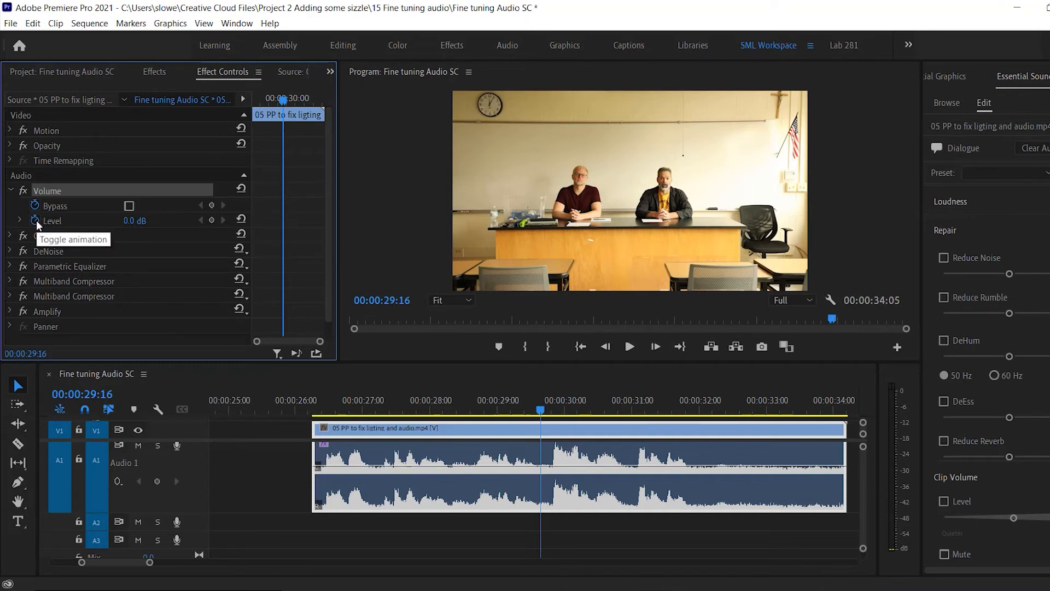
{"action": "left_click", "coordinate": [211, 220]}
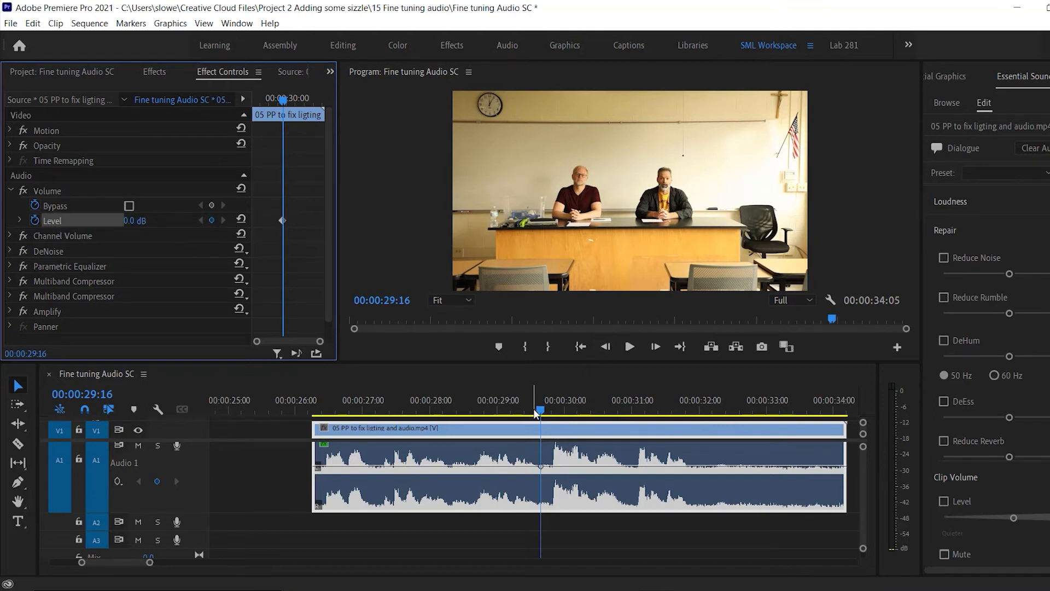
Add a second Volume Level keyframe to the last clip at 00:00:29:19 and set it to -30 dB.
{"action": "left_click_drag", "start_coordinate": [541, 411], "coordinate": [550, 414]}
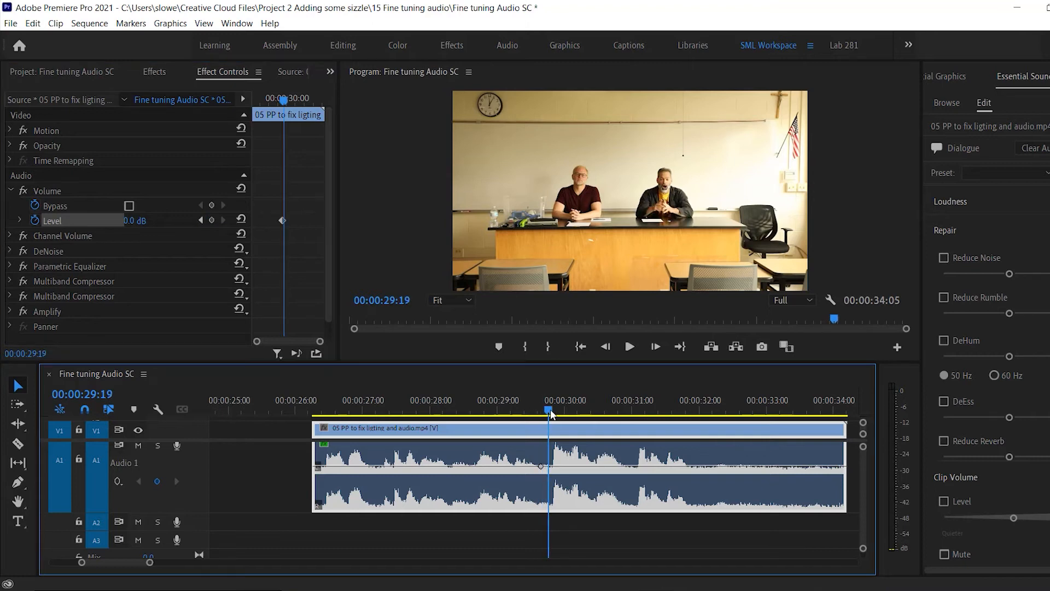
{"action": "left_click", "coordinate": [212, 220]}
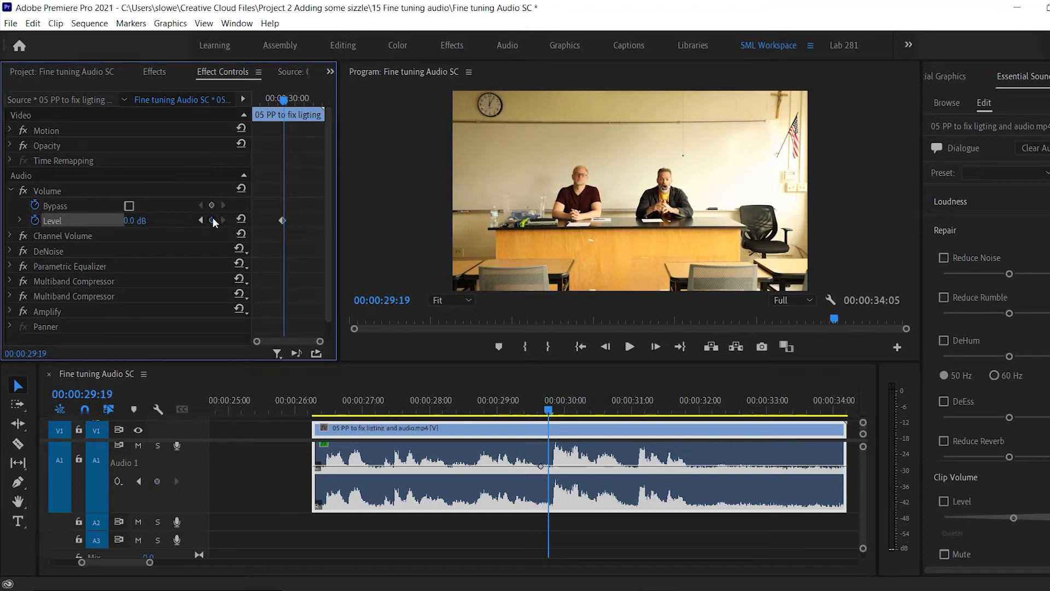
{"action": "left_click", "coordinate": [131, 220]}
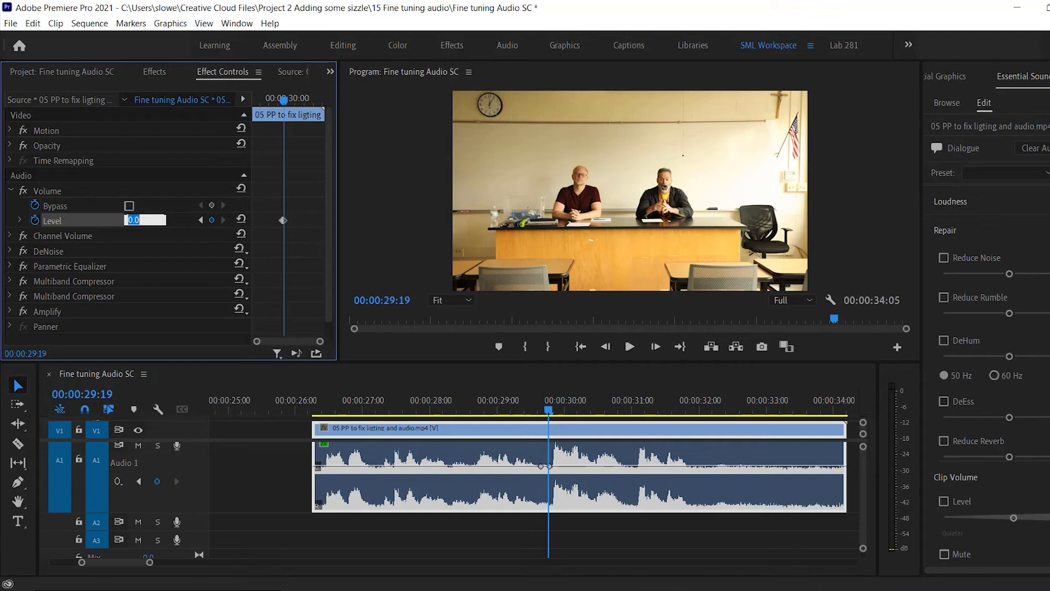
{"action": "type", "text": "-30"}
{"action": "key", "text": "Return"}
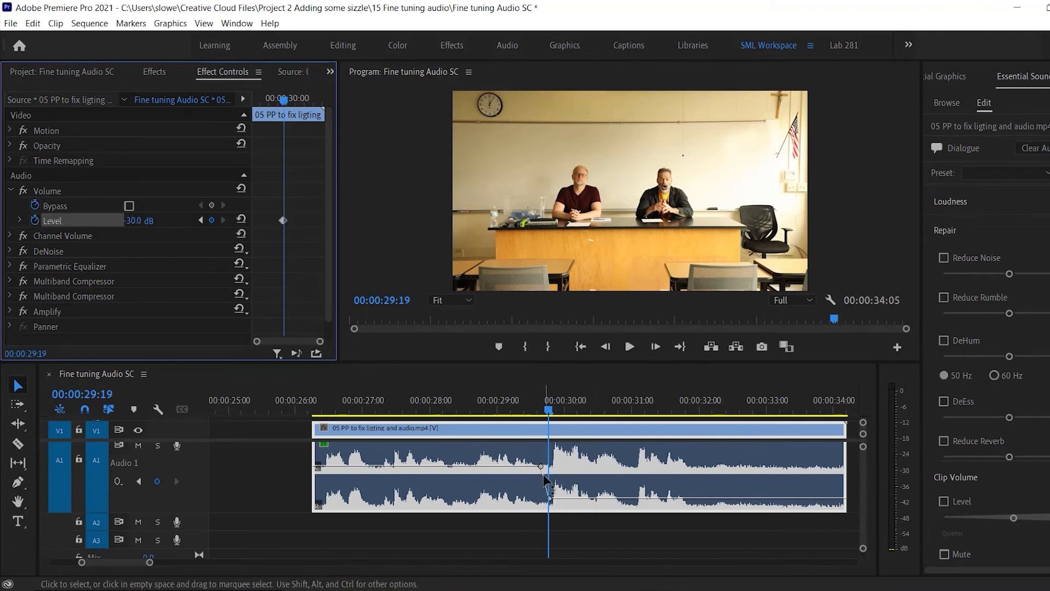
Play back the volume drop from just before 00:00:29:00 to 00:00:30:23, and scrub back to 00:00:30:05.
{"action": "key", "text": "space"}
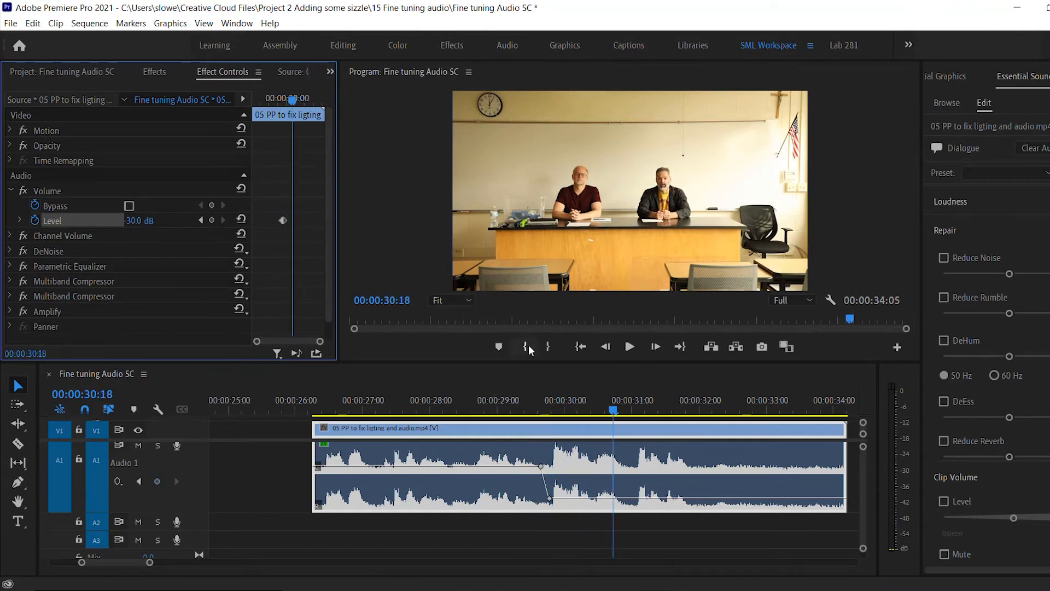
{"action": "left_click", "coordinate": [487, 399]}
{"action": "key", "text": "space"}
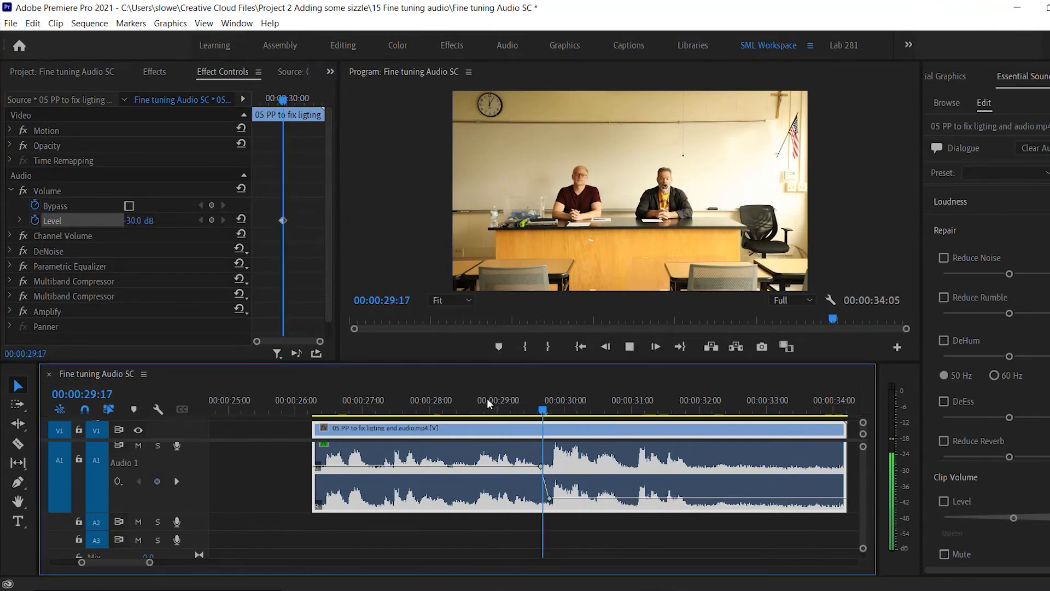
{"action": "key", "text": "space"}
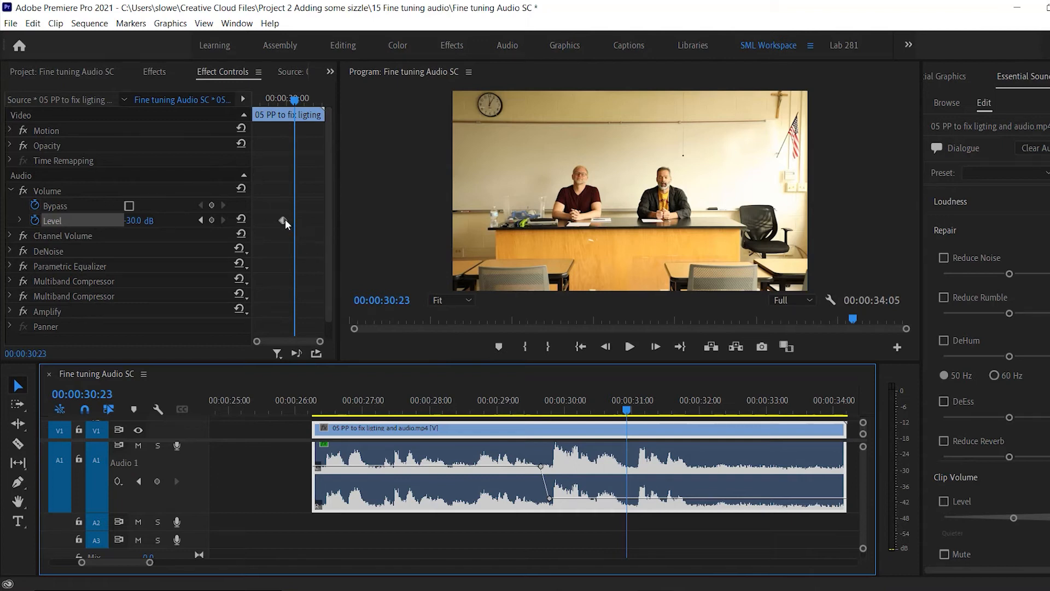
{"action": "left_click", "coordinate": [296, 101]}
{"action": "left_click_drag", "start_coordinate": [295, 100], "coordinate": [289, 99]}
{"action": "left_click_drag", "start_coordinate": [290, 99], "coordinate": [288, 100]}
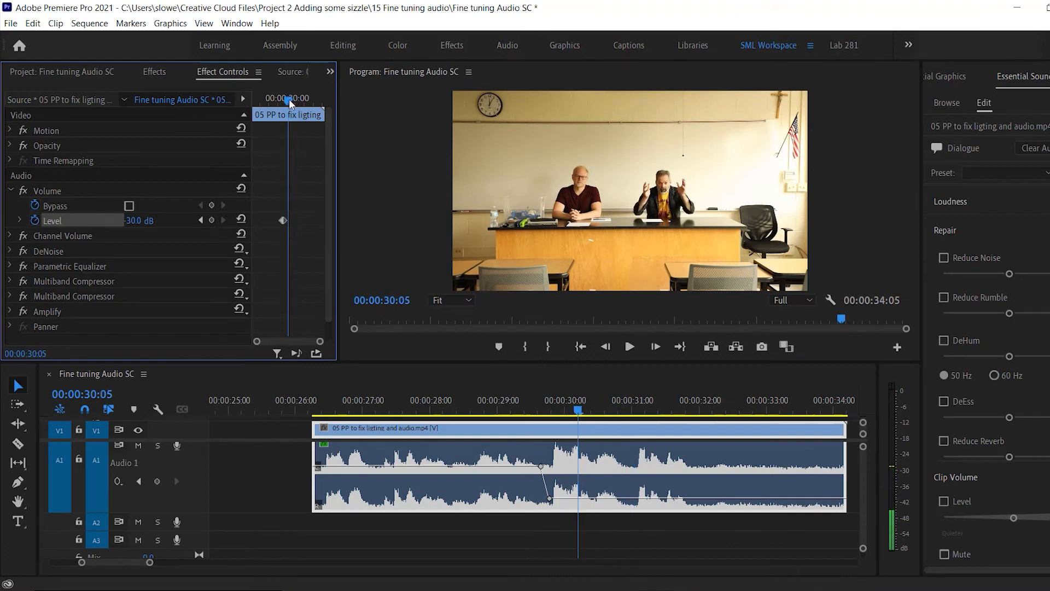
Set the Level keyframe at 00:00:29:19 to -15 dB and replay the drop from just before 00:00:29:00.
{"action": "left_click", "coordinate": [200, 220]}
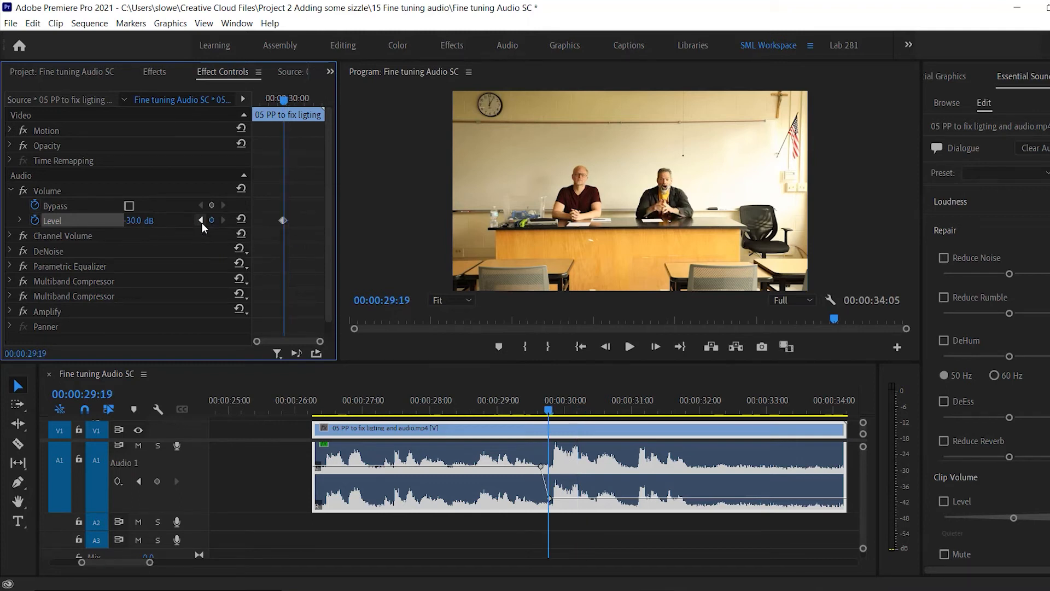
{"action": "left_click", "coordinate": [137, 220]}
{"action": "type", "text": "-15"}
{"action": "key", "text": "Return"}
{"action": "left_click", "coordinate": [483, 402]}
{"action": "key", "text": "space"}
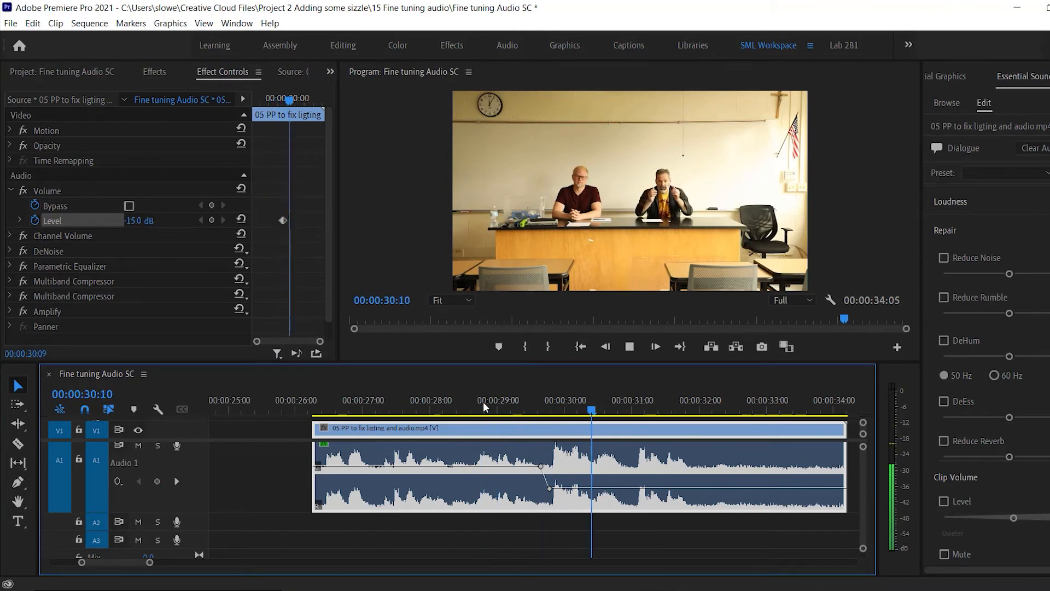
{"action": "key", "text": "space"}
Set the Level keyframe at 00:00:29:19 to -8 dB and replay the drop through to 00:00:30:18.
{"action": "left_click", "coordinate": [202, 220]}
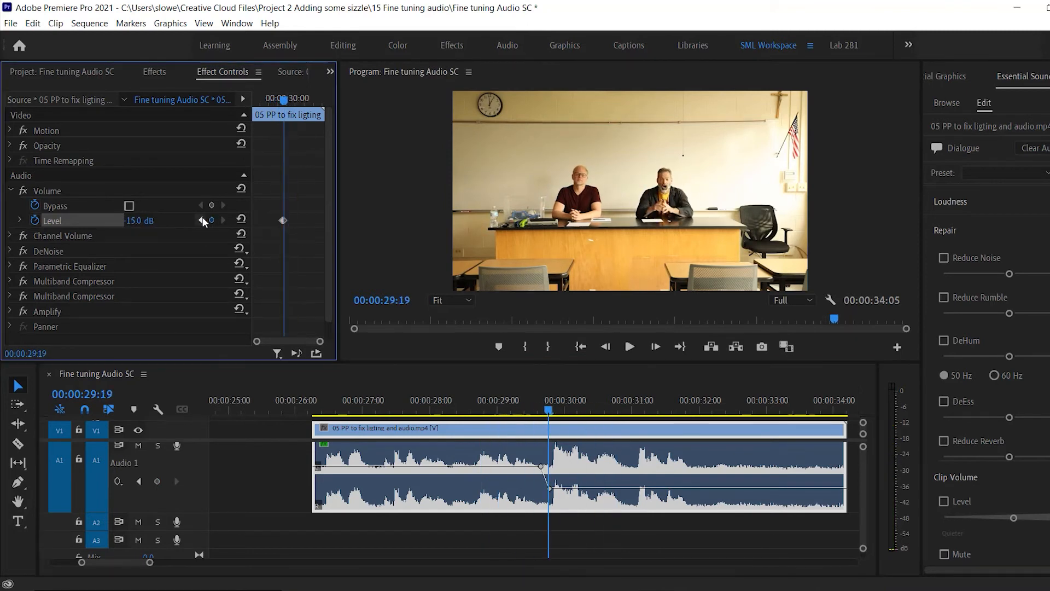
{"action": "left_click", "coordinate": [141, 220]}
{"action": "type", "text": "-8"}
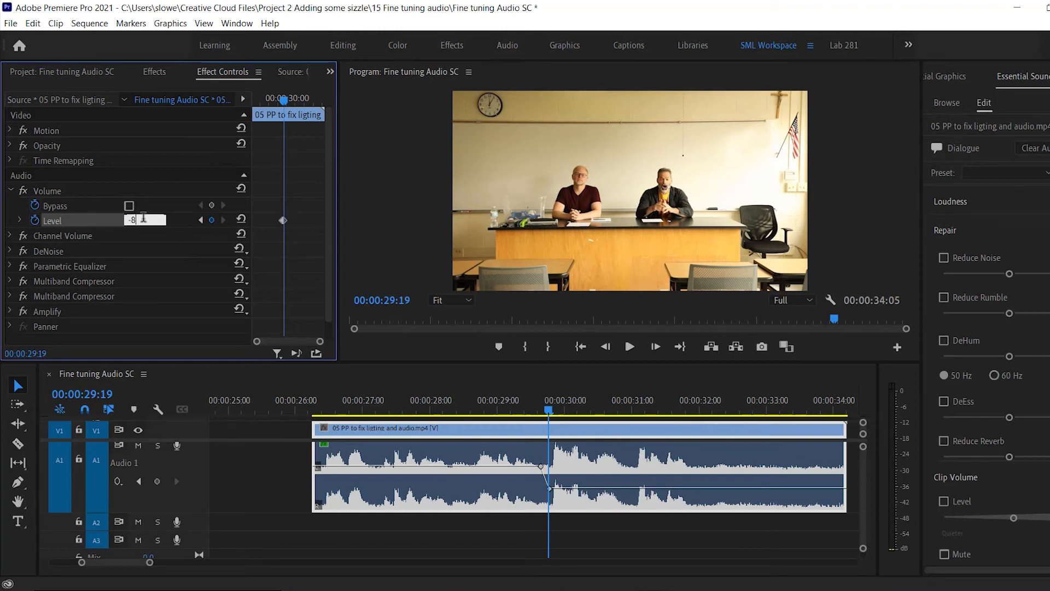
{"action": "left_click", "coordinate": [464, 400]}
{"action": "key", "text": "space"}
{"action": "key", "text": "space"}
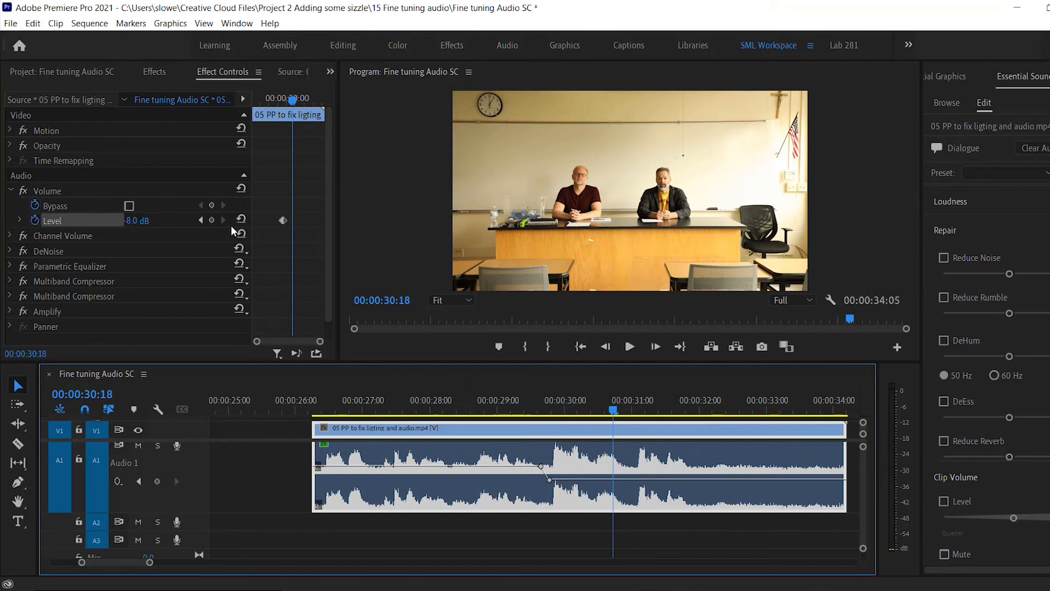
Set the Level keyframe at 00:00:29:19 to -4 dB and play back the softened speech through to 00:00:31:20.
{"action": "left_click", "coordinate": [200, 220]}
{"action": "left_click", "coordinate": [135, 220]}
{"action": "type", "text": "0"}
{"action": "key", "text": "Return"}
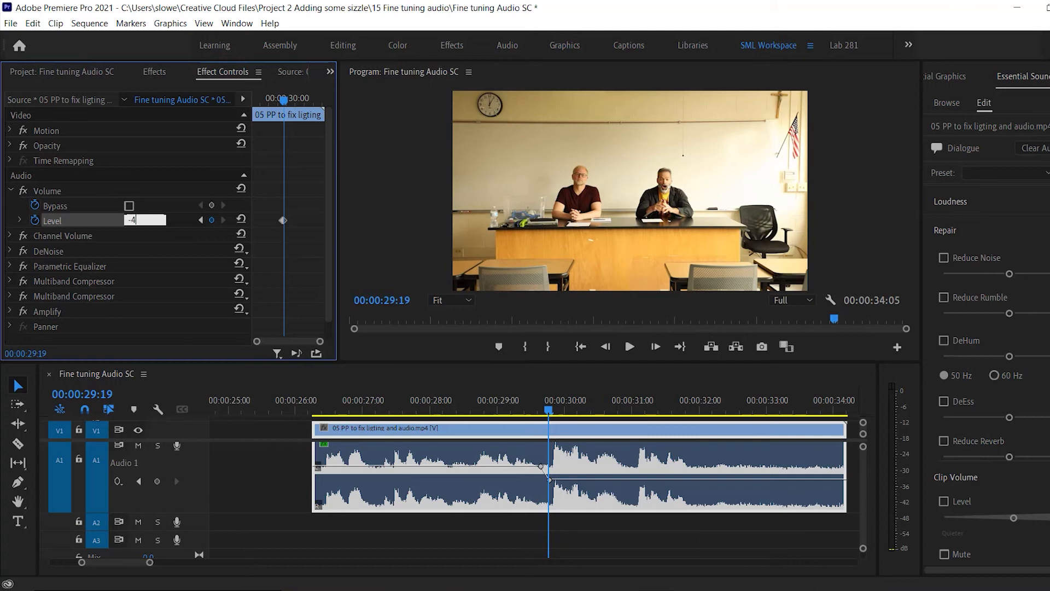
{"action": "left_click", "coordinate": [479, 398]}
{"action": "key", "text": "space"}
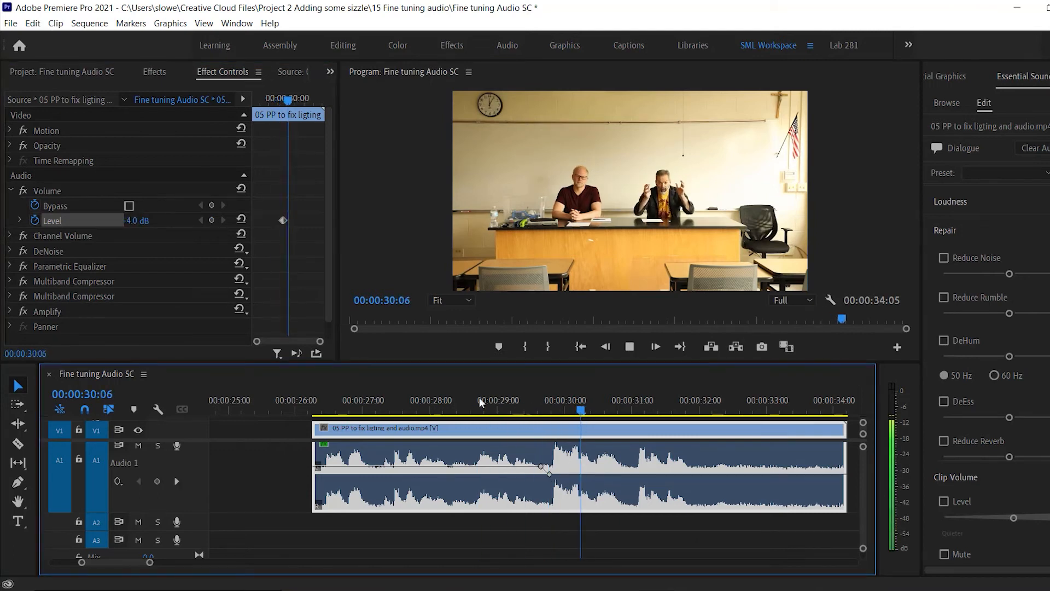
{"action": "key", "text": "space"}
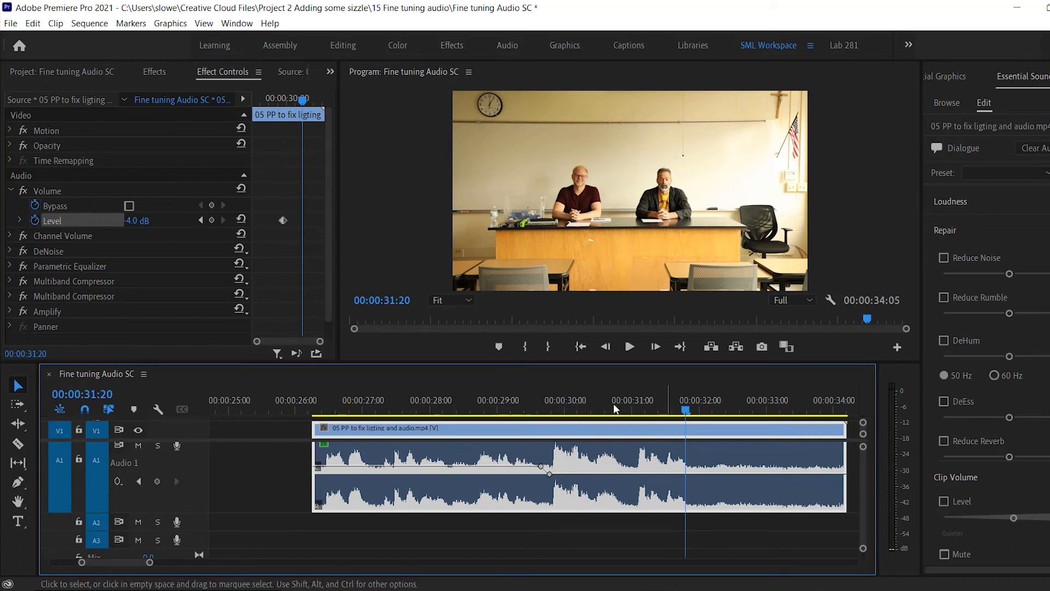
Add a Level keyframe at 00:00:31:20 and another at 00:00:32:01 with the level raised to 15 dB.
{"action": "left_click", "coordinate": [213, 220]}
{"action": "key", "text": "space"}
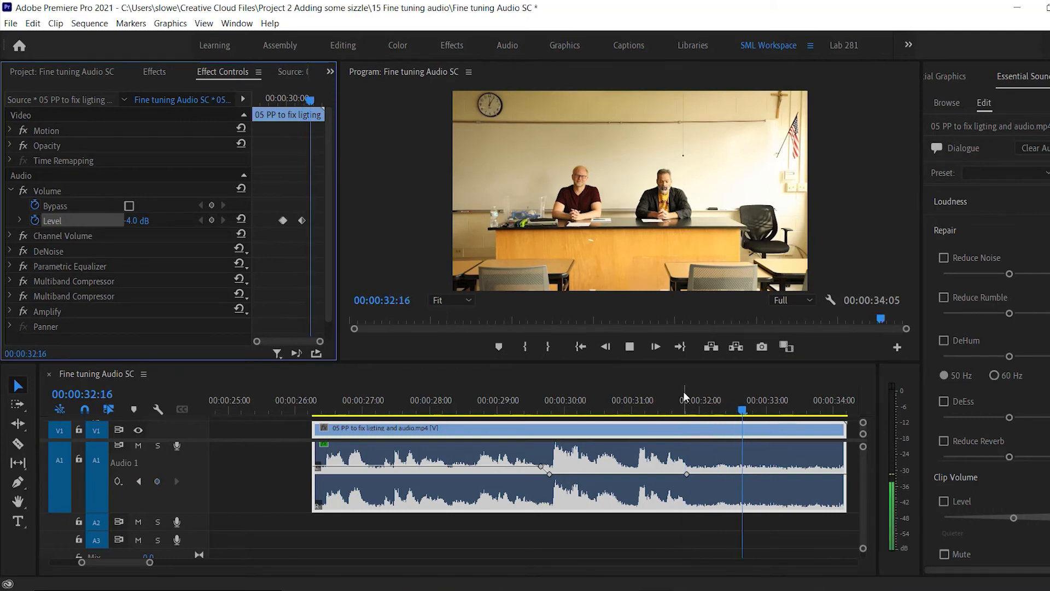
{"action": "left_click_drag", "start_coordinate": [789, 413], "coordinate": [706, 414]}
{"action": "left_click", "coordinate": [134, 220]}
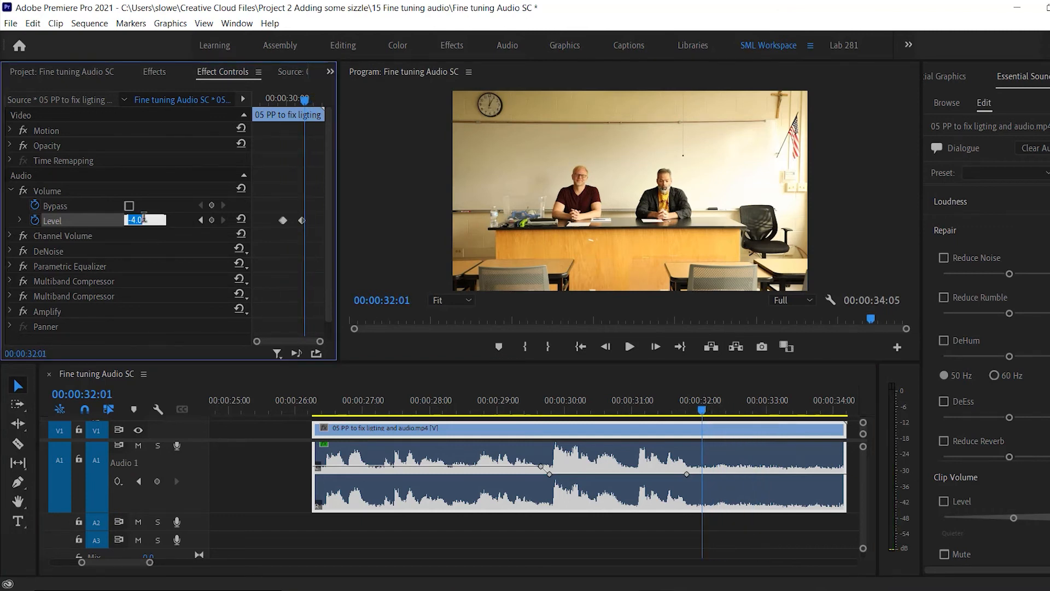
{"action": "type", "text": "15"}
{"action": "key", "text": "Return"}
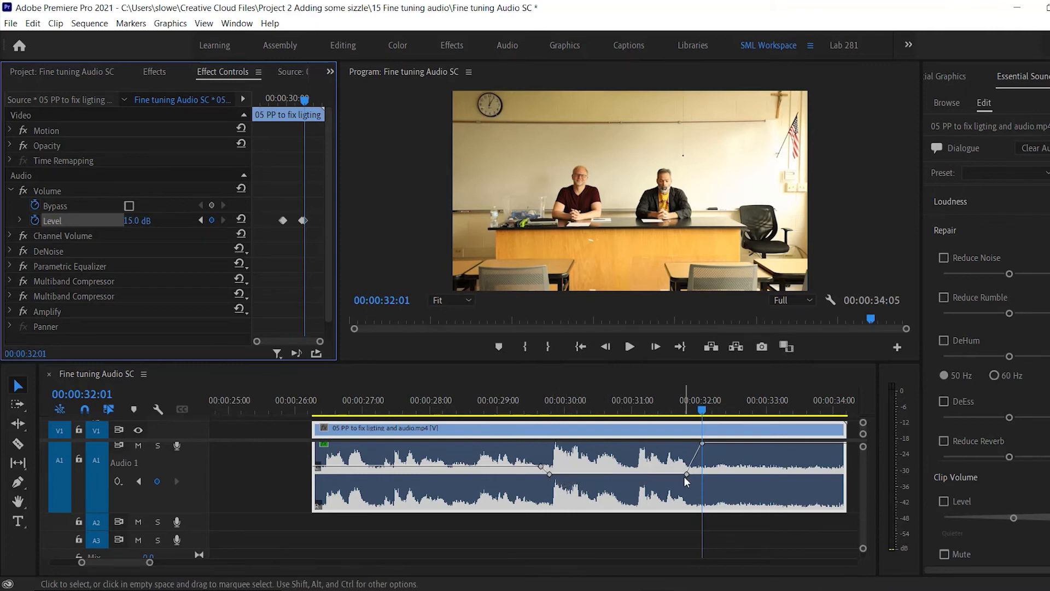
Check the raised keyframe's value on the clip and play back the boosted ending to 00:00:33:08.
{"action": "mouse_move", "coordinate": [703, 443]}
{"action": "key", "text": "space"}
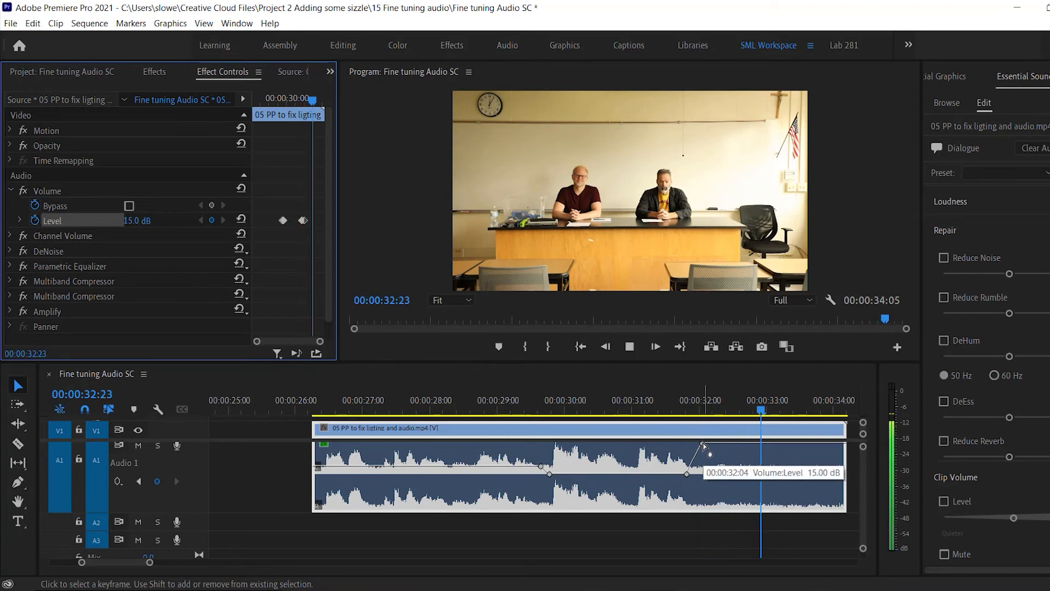
{"action": "key", "text": "space"}
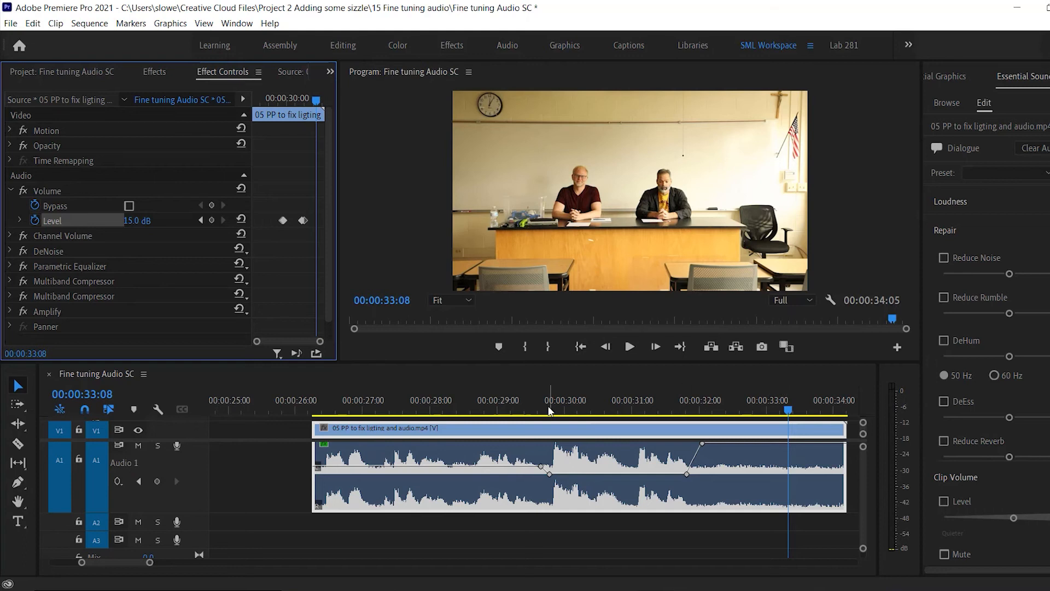
Enlarge the clip's effect controls to full size and place the playhead on the first Level keyframe at 00:00:29:16.
{"action": "left_click", "coordinate": [549, 410]}
{"action": "key", "text": "Left"}
{"action": "key", "text": "Left"}
{"action": "key", "text": "Left"}
{"action": "key", "text": "Left"}
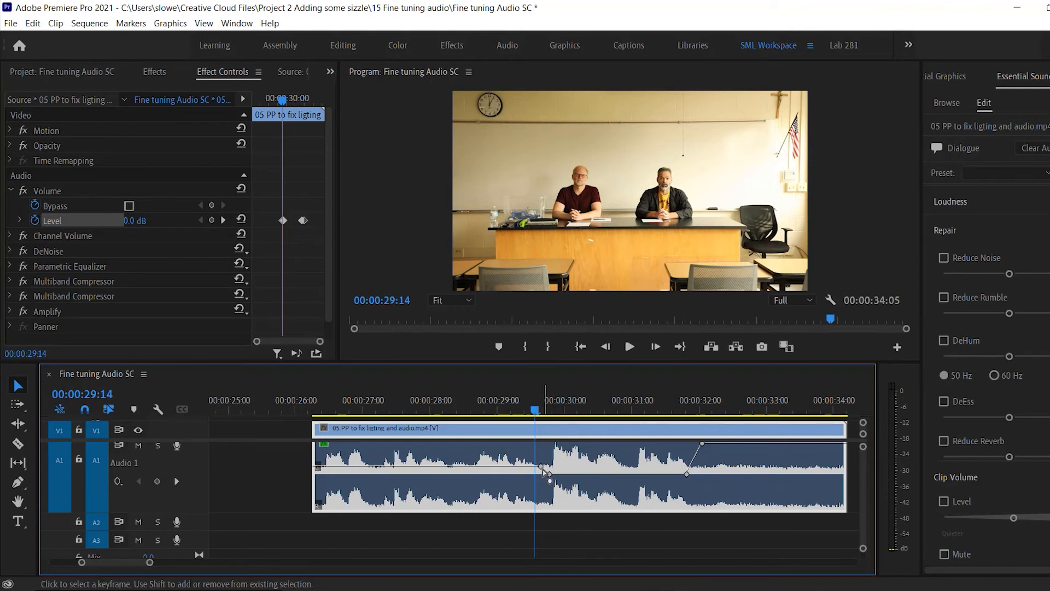
{"action": "mouse_move", "coordinate": [551, 479]}
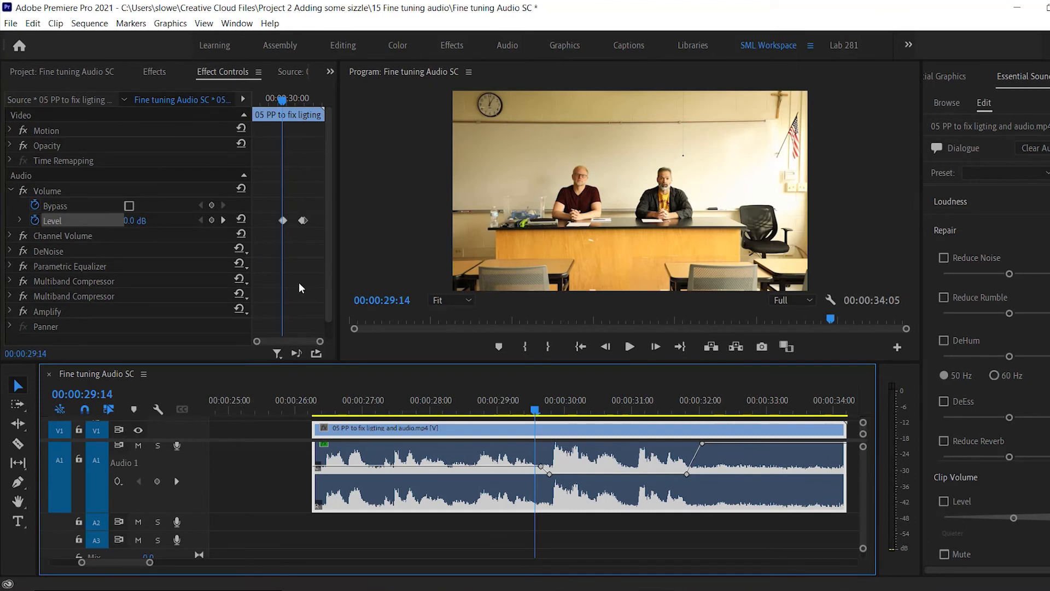
{"action": "key", "text": "grave"}
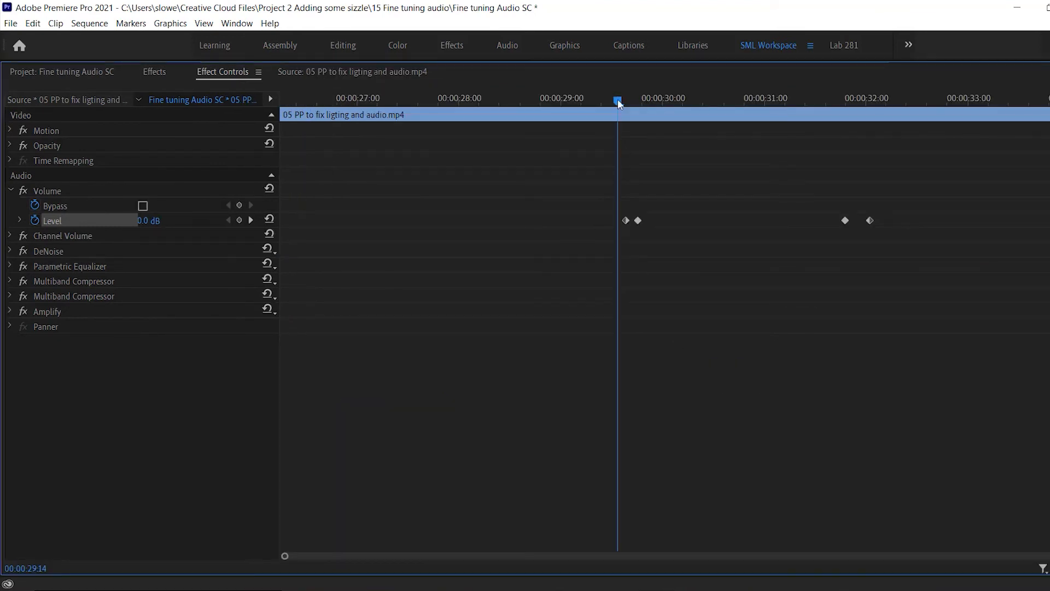
{"action": "left_click_drag", "start_coordinate": [618, 100], "coordinate": [626, 99]}
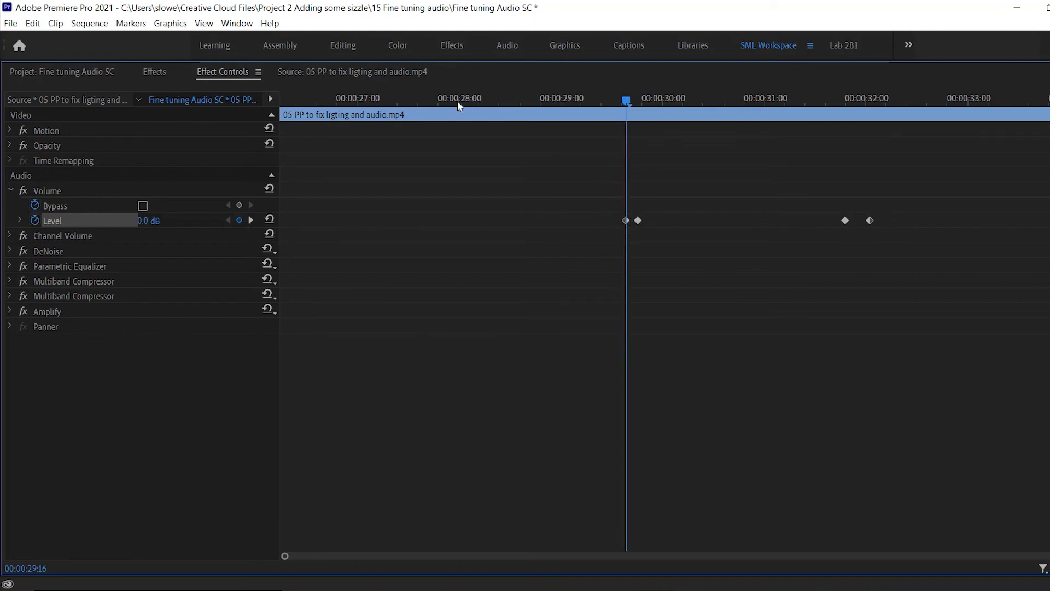
Scrub and play through all four Level keyframes to review the volume changes, ending at 00:00:33:09.
{"action": "left_click_drag", "start_coordinate": [457, 100], "coordinate": [628, 98]}
{"action": "key", "text": "space"}
{"action": "key", "text": "space"}
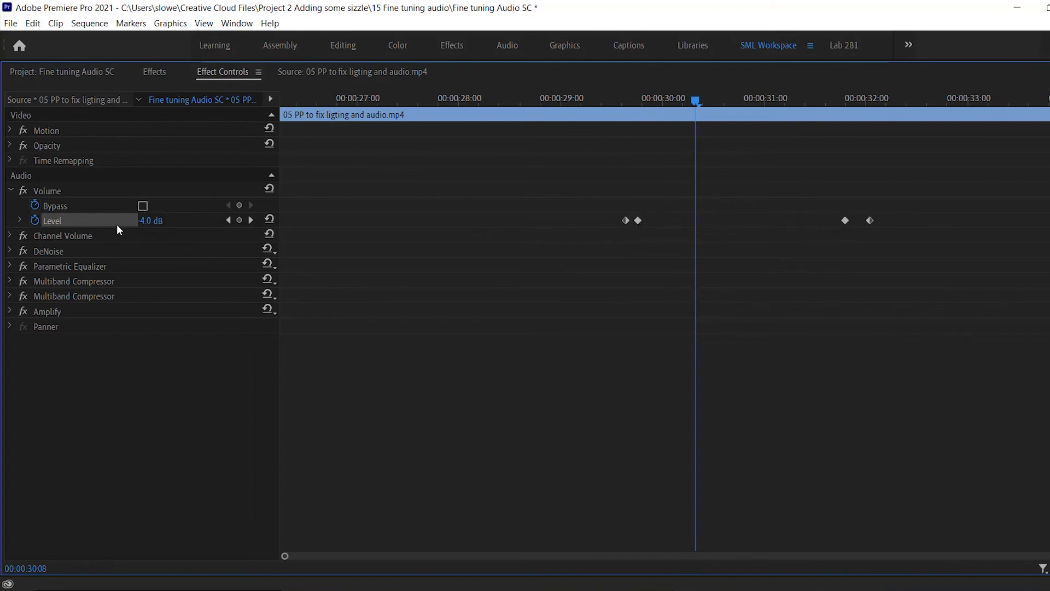
{"action": "key", "text": "space"}
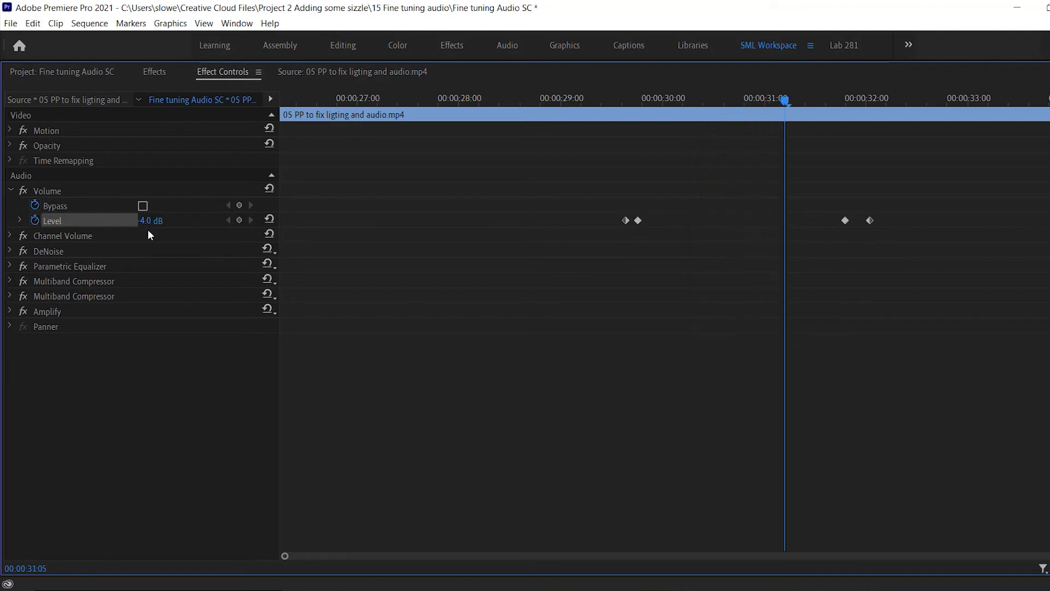
{"action": "key", "text": "space"}
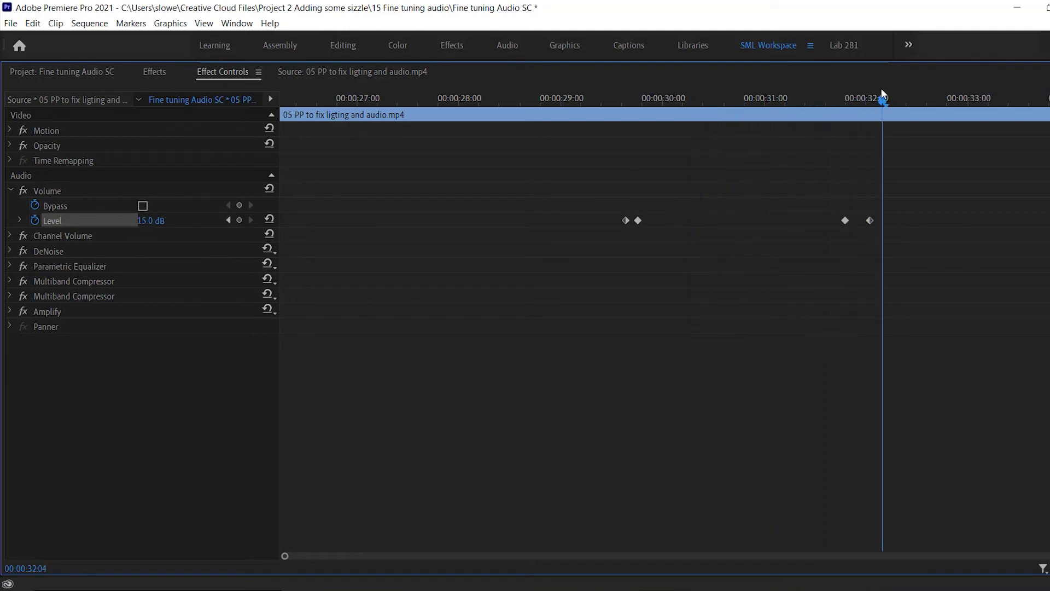
{"action": "left_click_drag", "start_coordinate": [883, 100], "coordinate": [853, 104]}
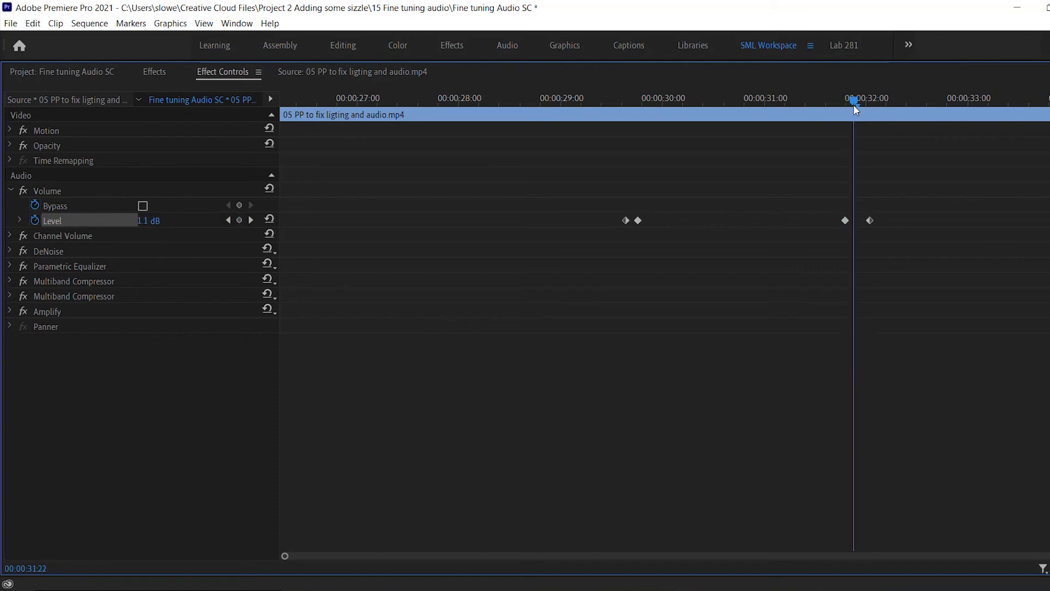
{"action": "key", "text": "Right"}
{"action": "key", "text": "Right"}
{"action": "key", "text": "Right"}
{"action": "key", "text": "Right"}
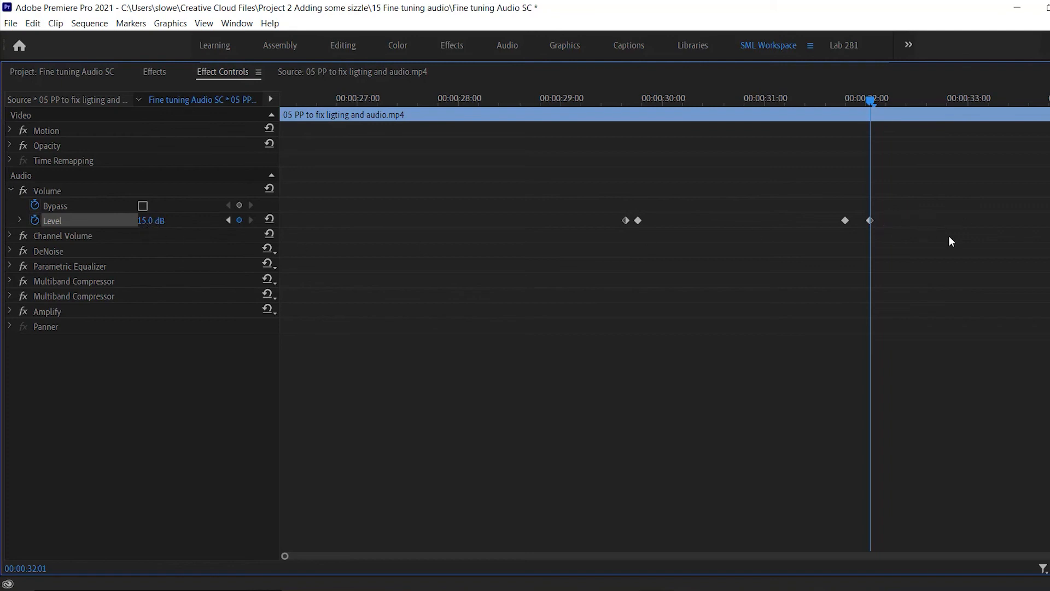
{"action": "key", "text": "space"}
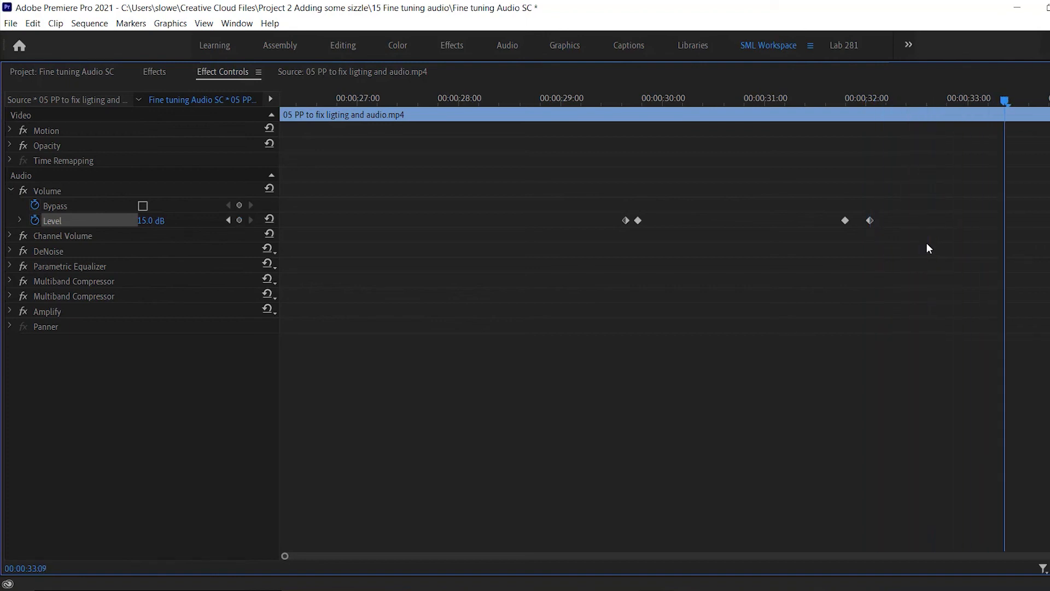
Switch the effect controls between full and normal size, and enlarge the program preview to full size.
{"action": "key", "text": "grave"}
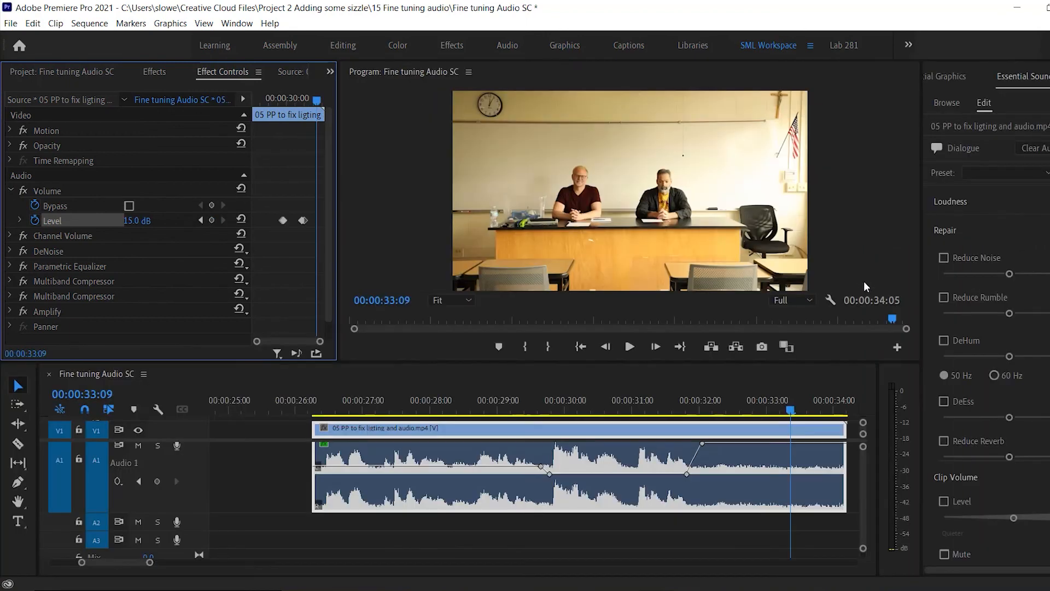
{"action": "key", "text": "grave"}
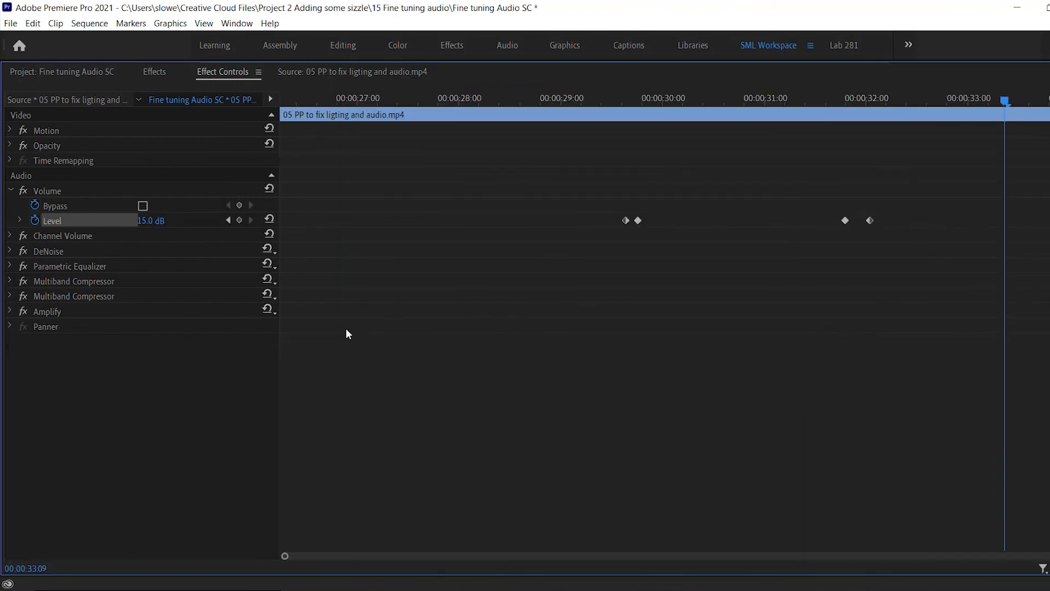
{"action": "key", "text": "grave"}
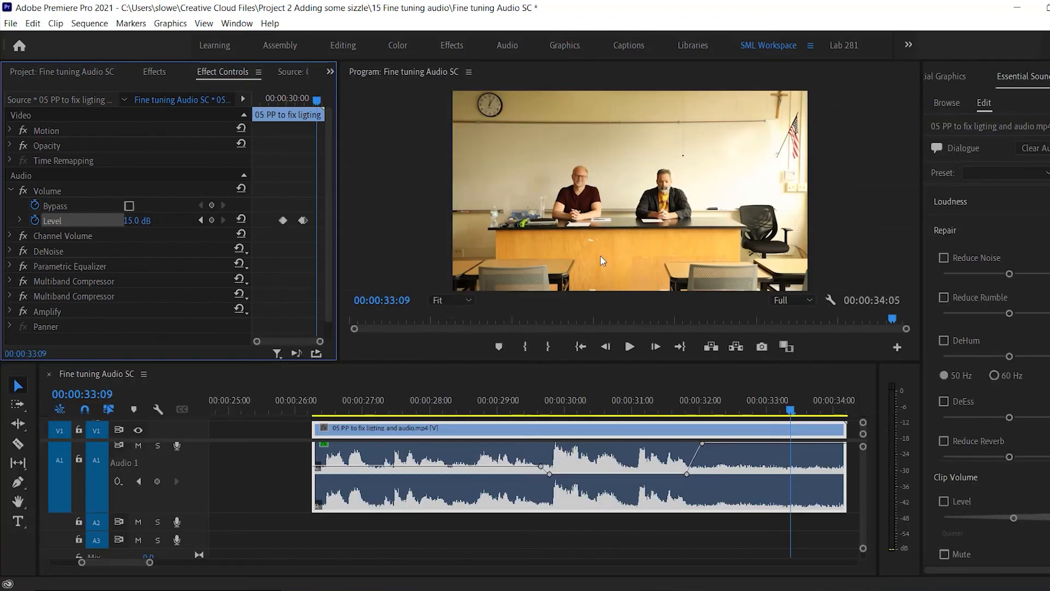
{"action": "key", "text": "grave"}
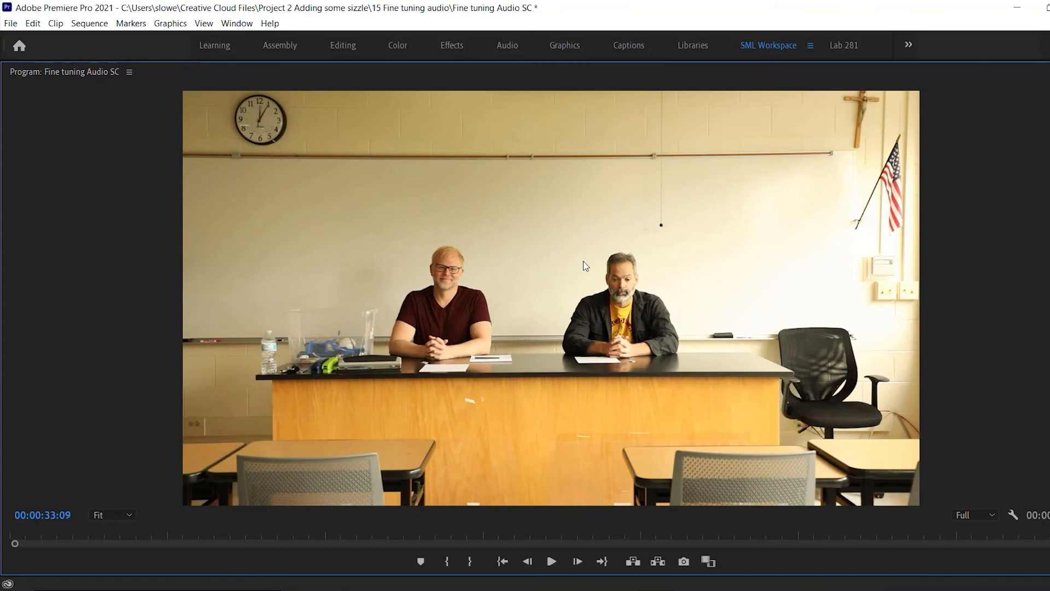
Restore the normal layout, and alternate the timeline and the program preview between full and normal size.
{"action": "key", "text": "grave"}
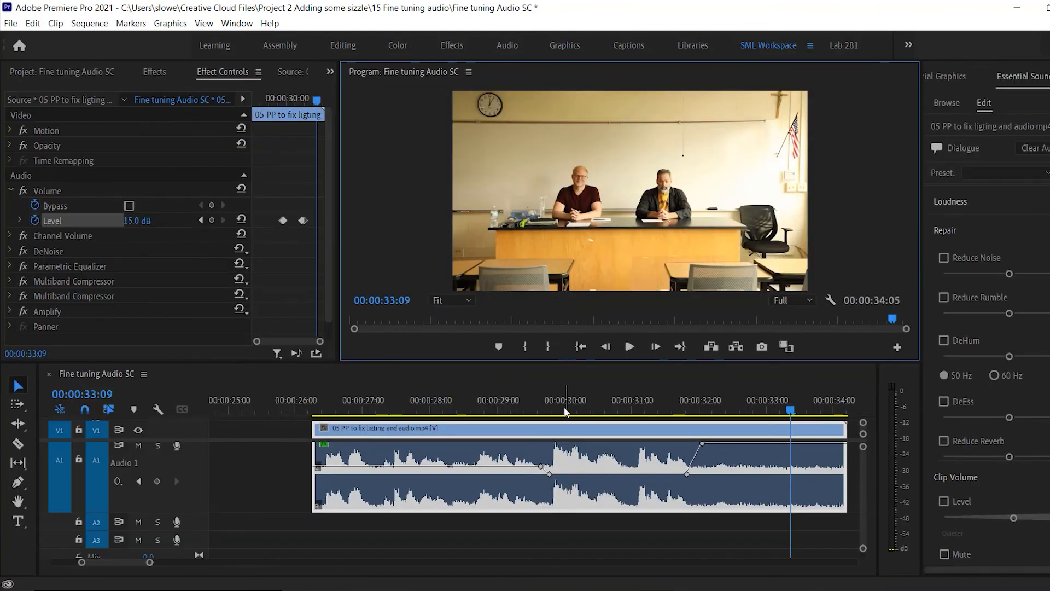
{"action": "key", "text": "grave"}
{"action": "key", "text": "grave"}
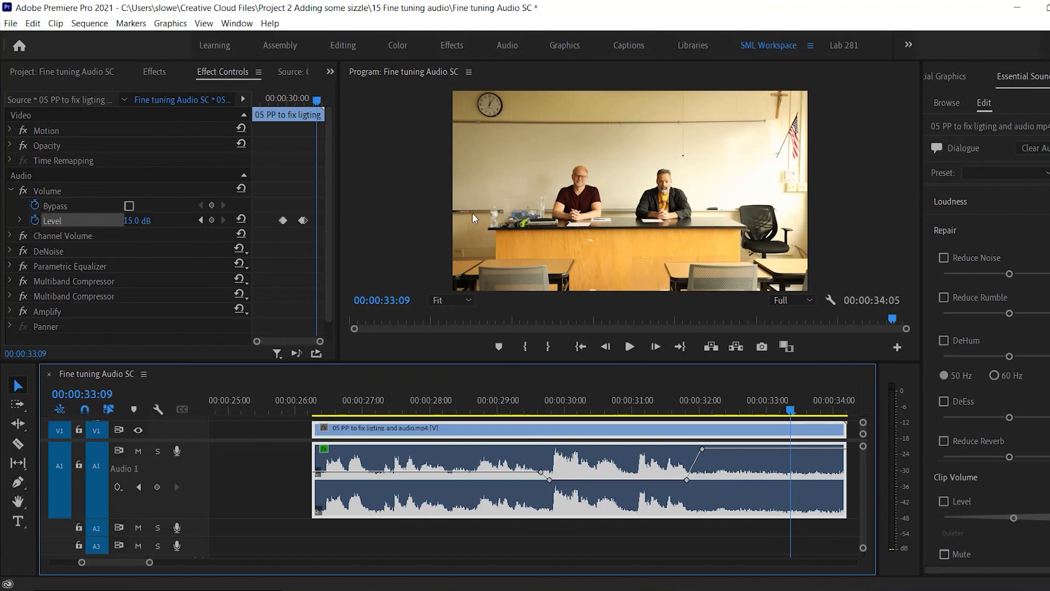
{"action": "key", "text": "grave"}
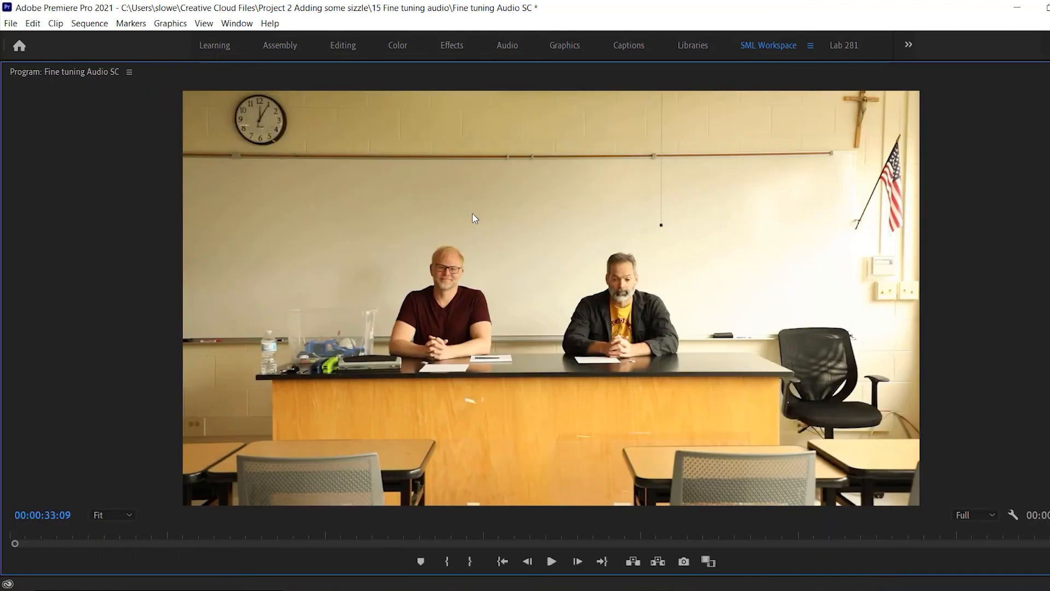
{"action": "key", "text": "grave"}
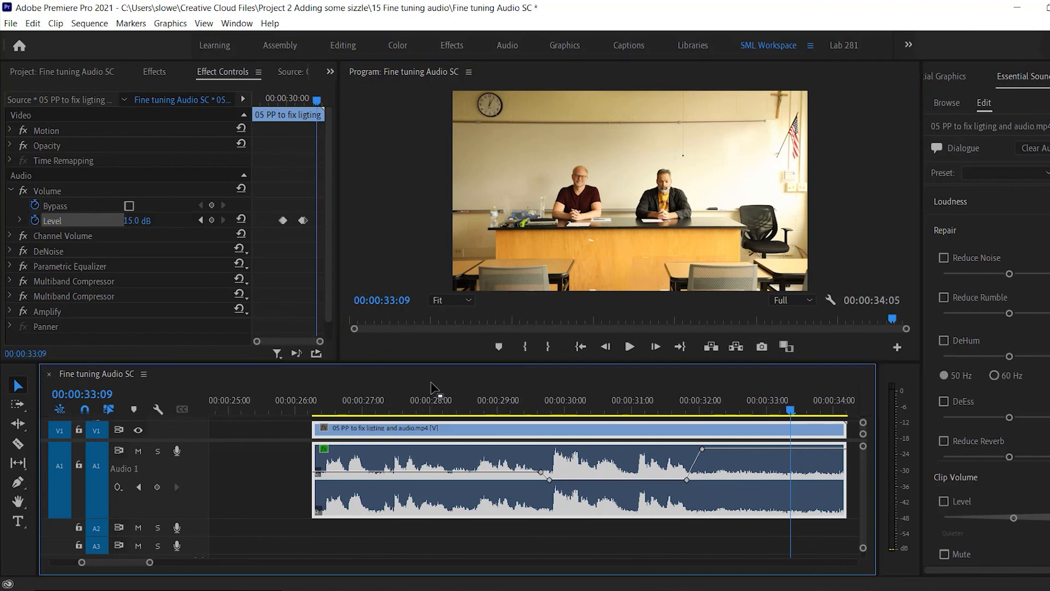
{"action": "key", "text": "grave"}
{"action": "key", "text": "grave"}
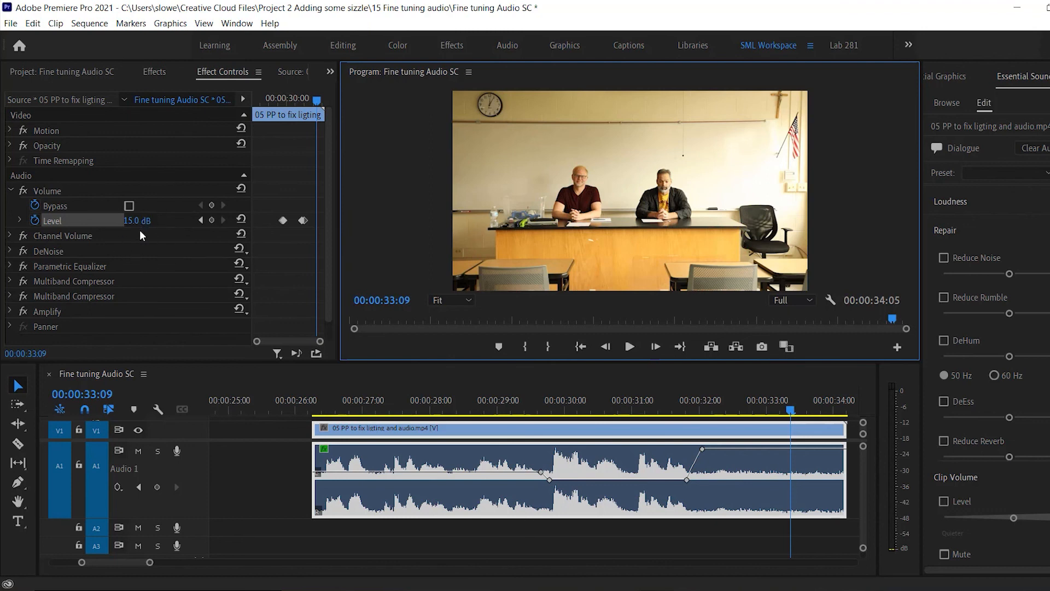
View the clip's effect controls and the timeline at full size in turn, and return to the normal layout.
{"action": "key", "text": "grave"}
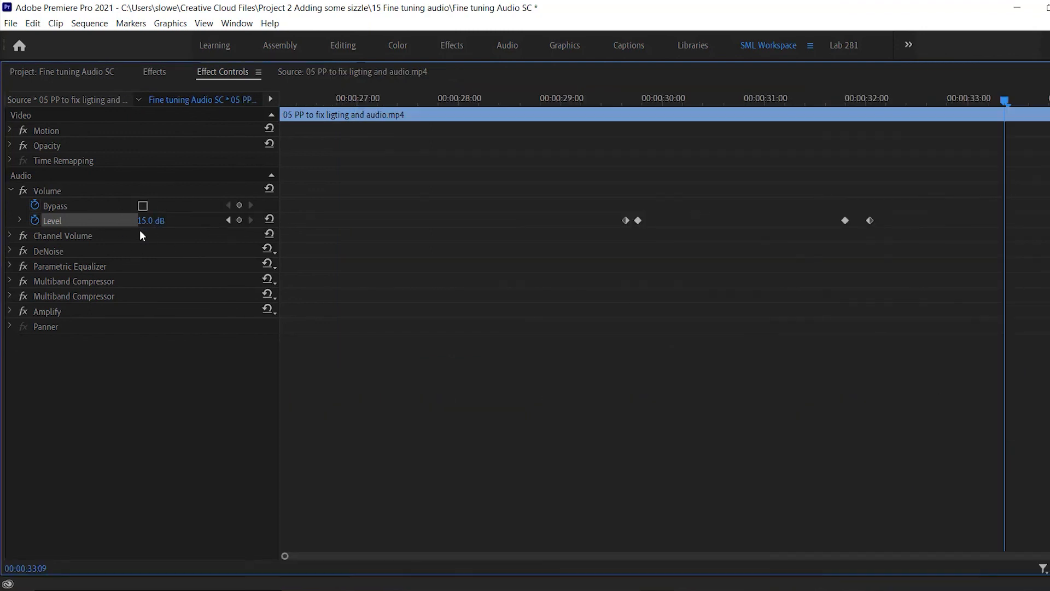
{"action": "key", "text": "grave"}
{"action": "key", "text": "grave"}
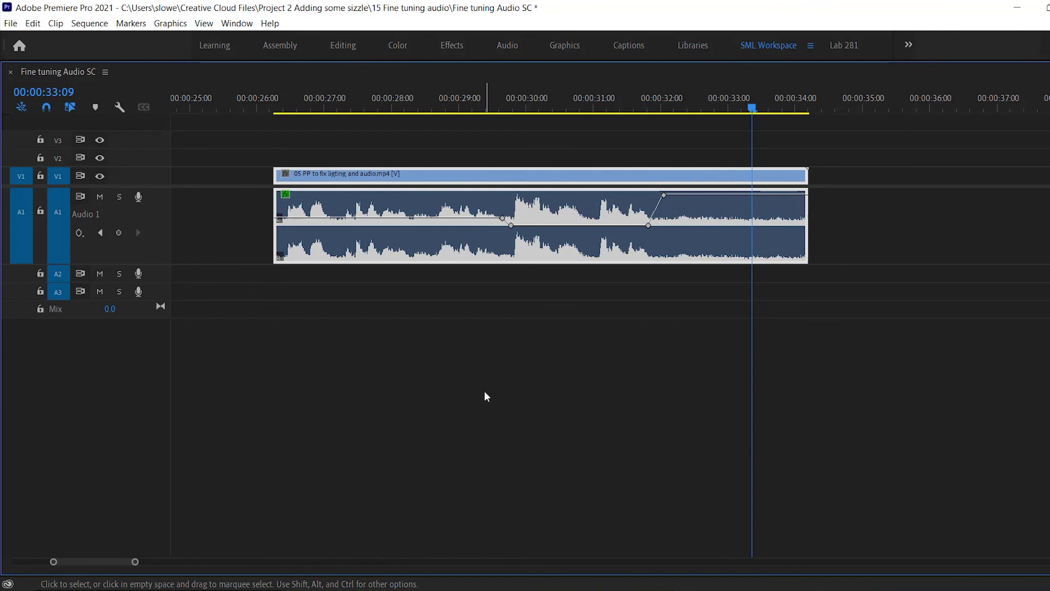
{"action": "key", "text": "grave"}
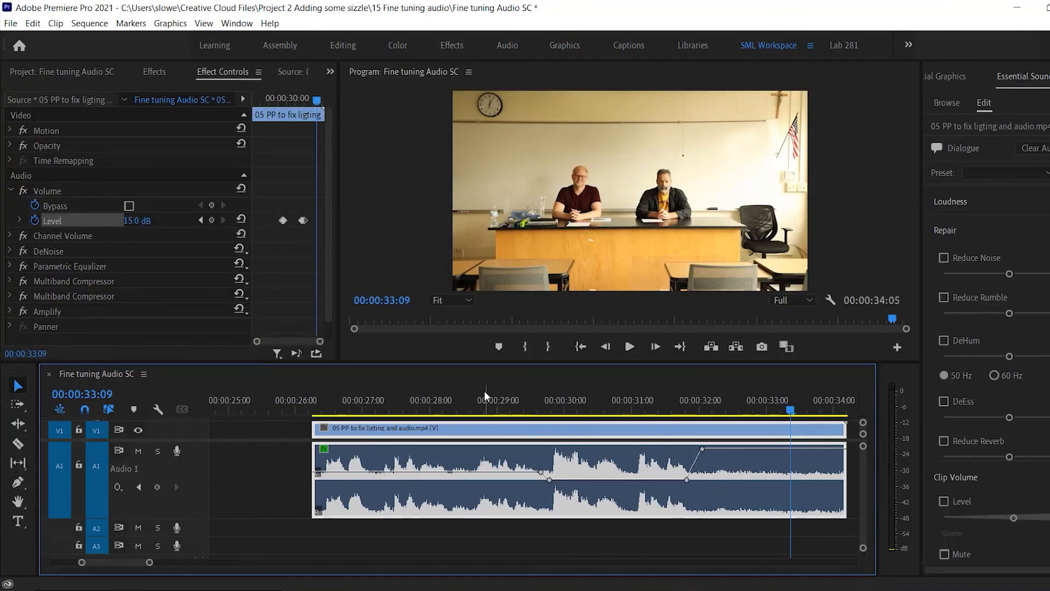
Play the sequence's opening to 00:00:02:01 from the enlarged program preview, and switch the effect controls between full and normal size.
{"action": "key", "text": "grave"}
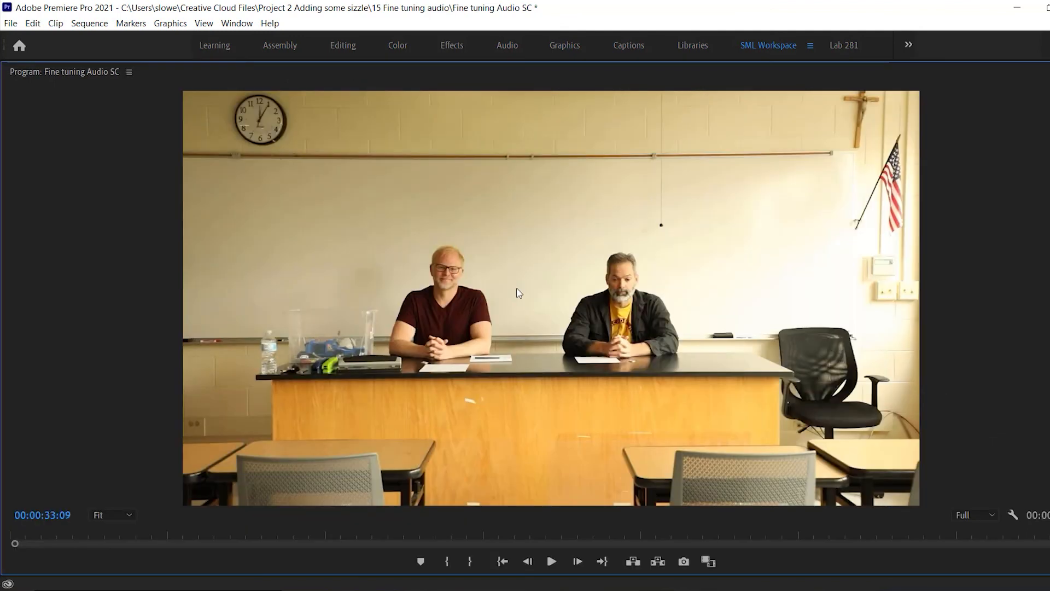
{"action": "key", "text": "space"}
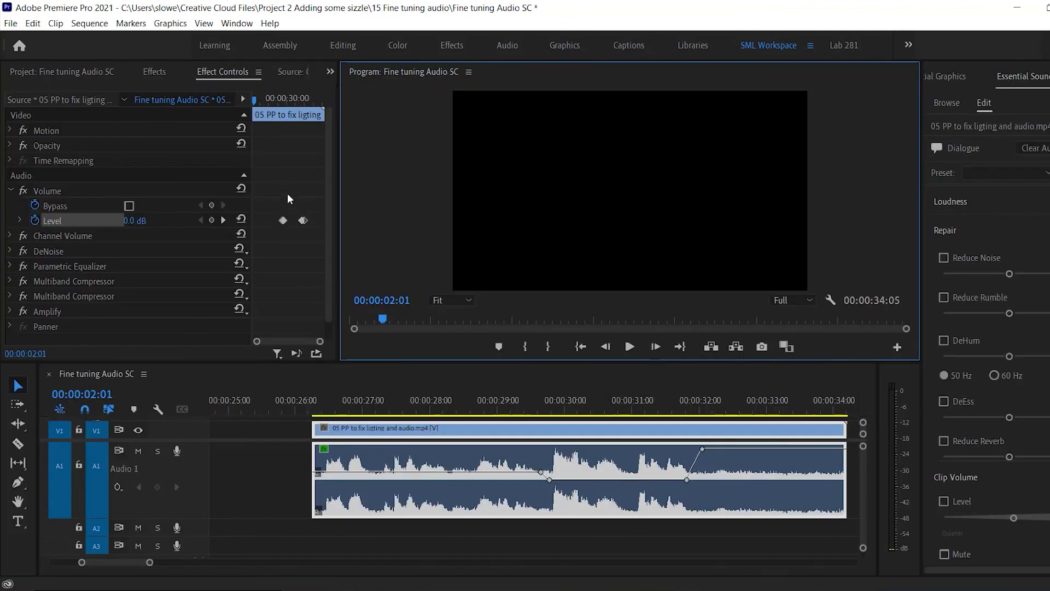
{"action": "key", "text": "grave"}
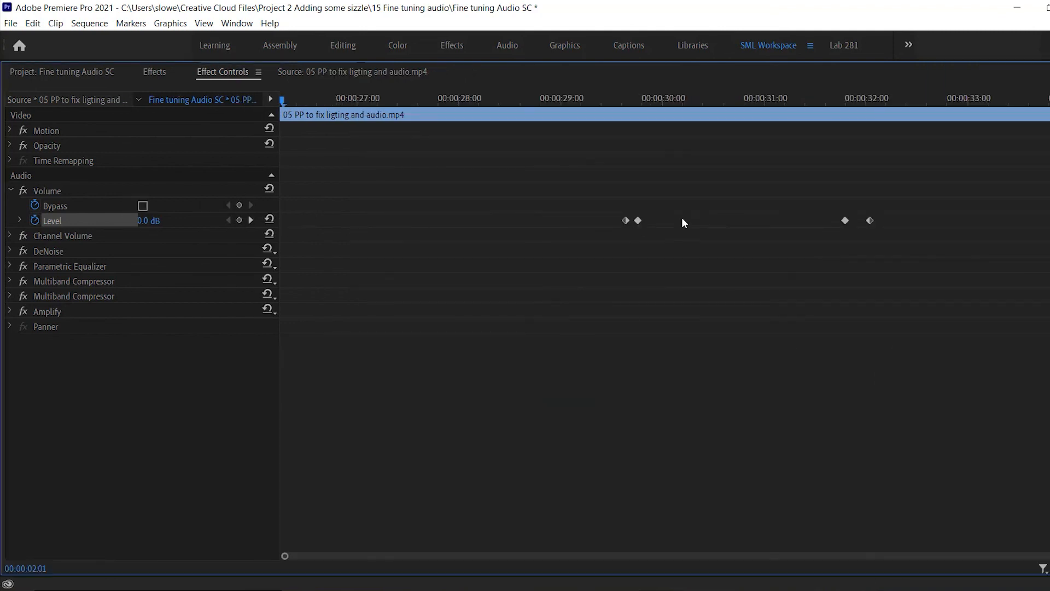
{"action": "key", "text": "grave"}
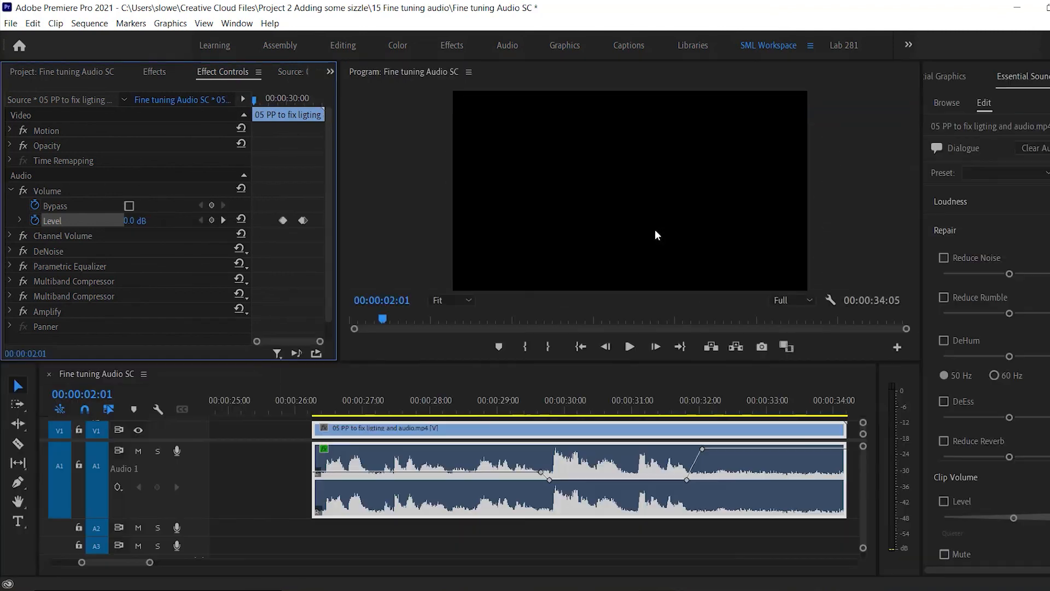